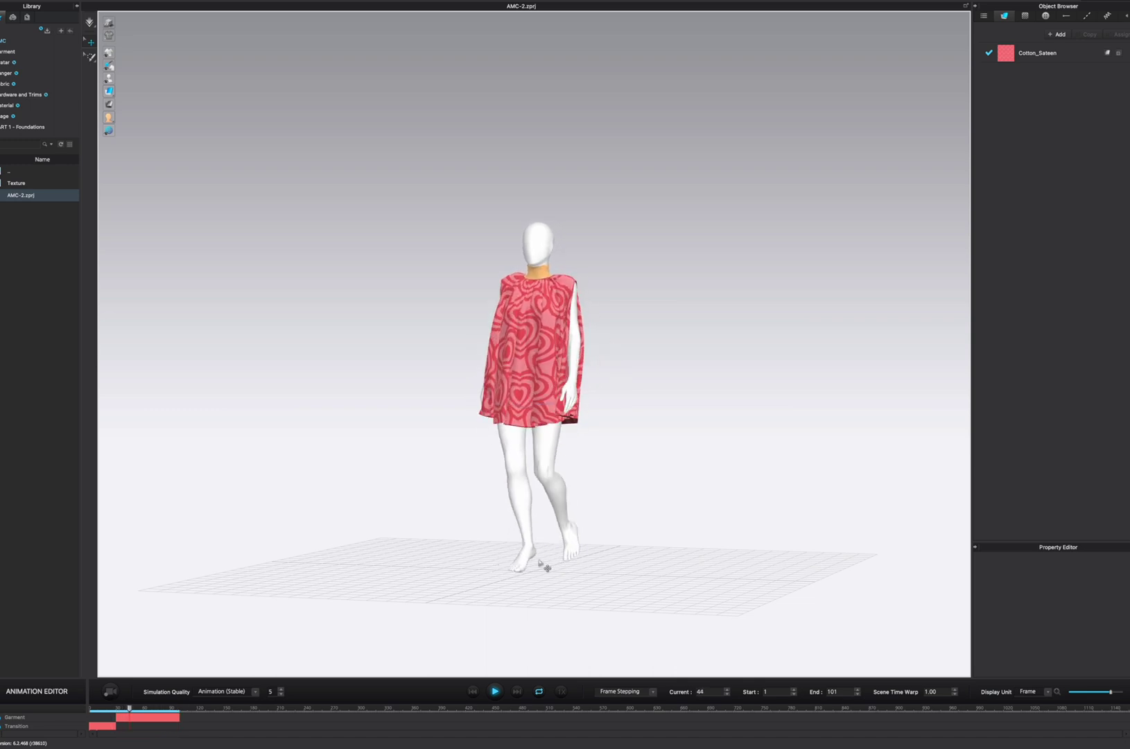
Stop CLO 3D playback, enlarge the Animation Editor and move the playhead to frame 30.
key("space")
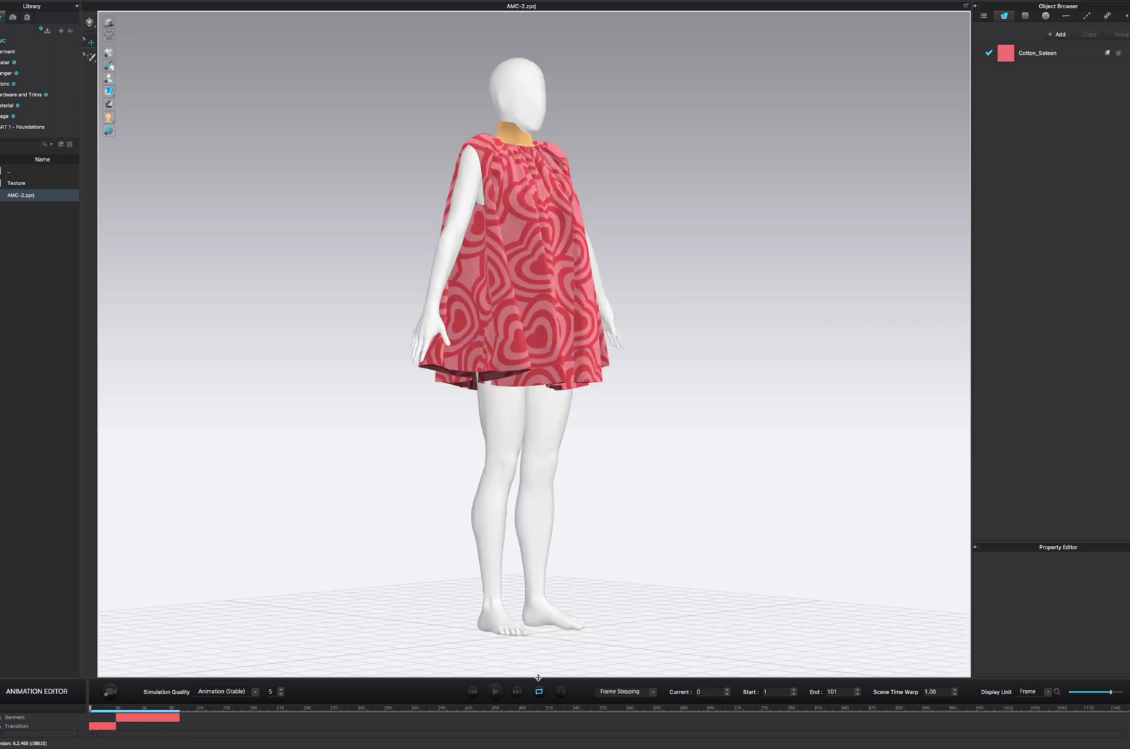
left_click_drag(538, 678, 553, 554)
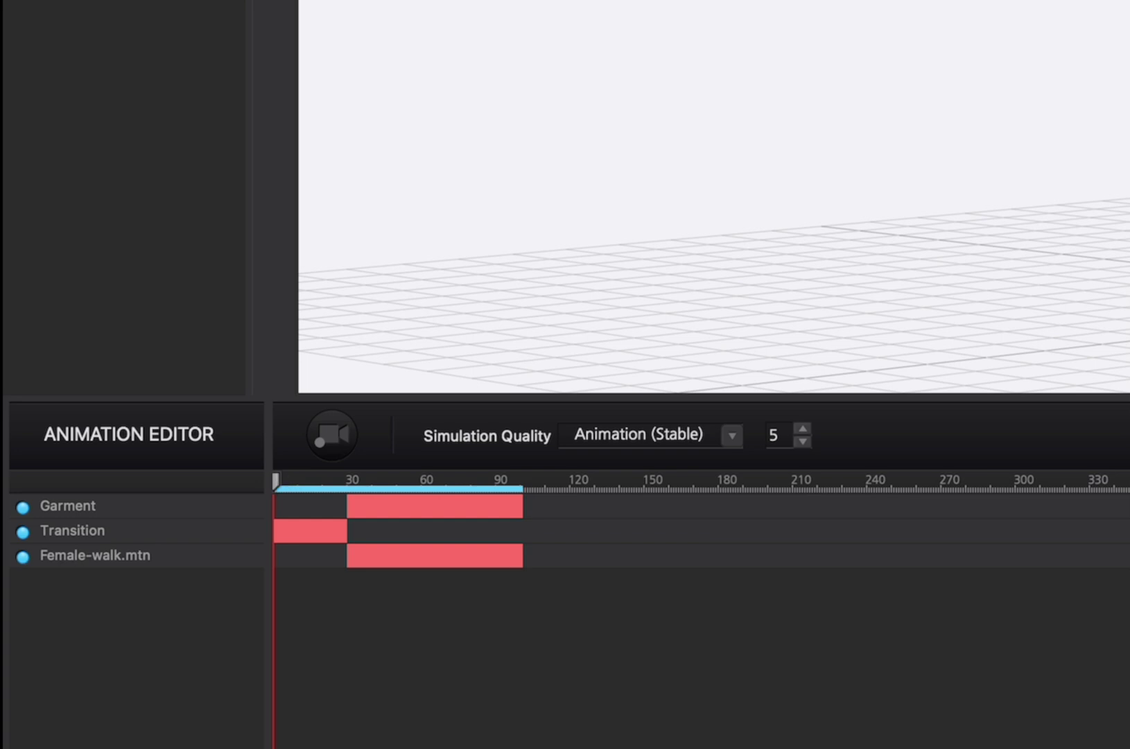
left_click_drag(276, 478, 351, 482)
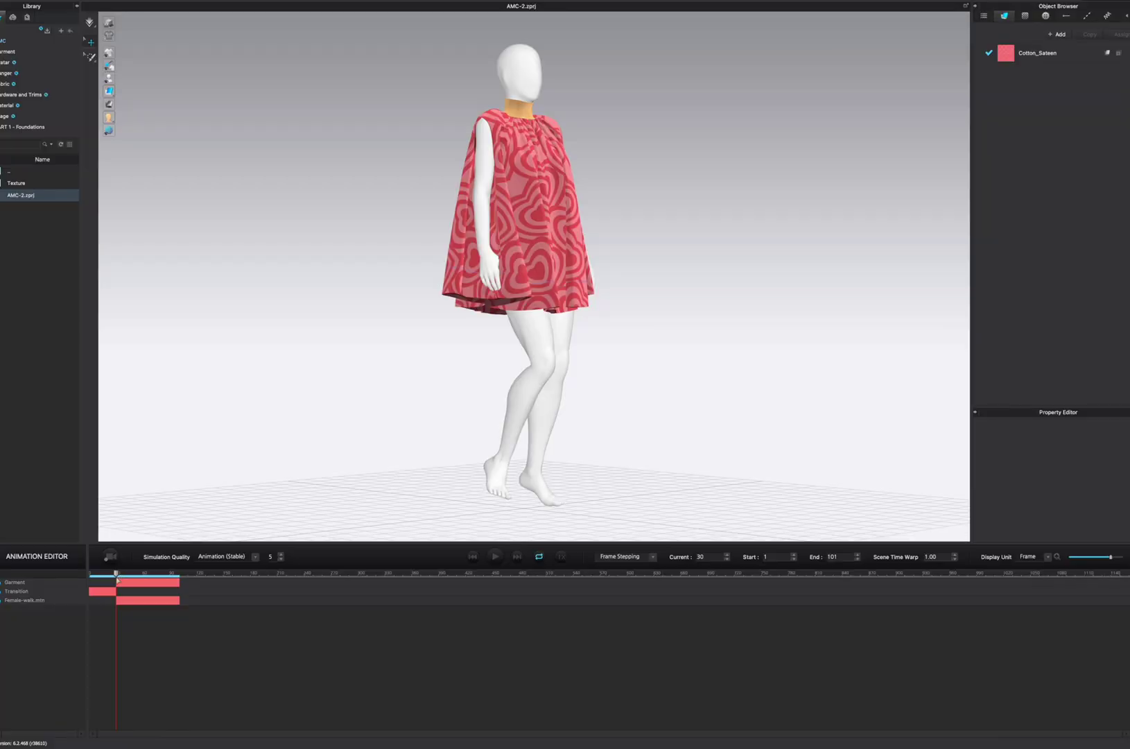
Set the animation Start frame to 30 so playback runs 30–101, then play it.
left_click(781, 556)
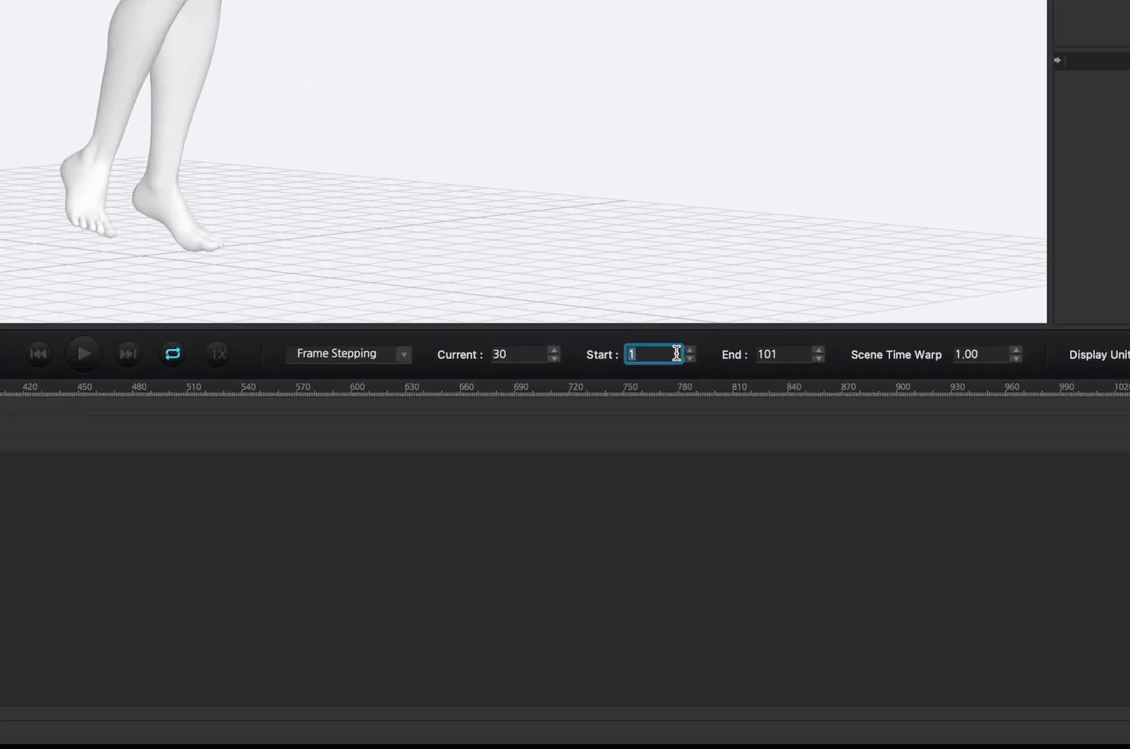
type("30")
key("Return")
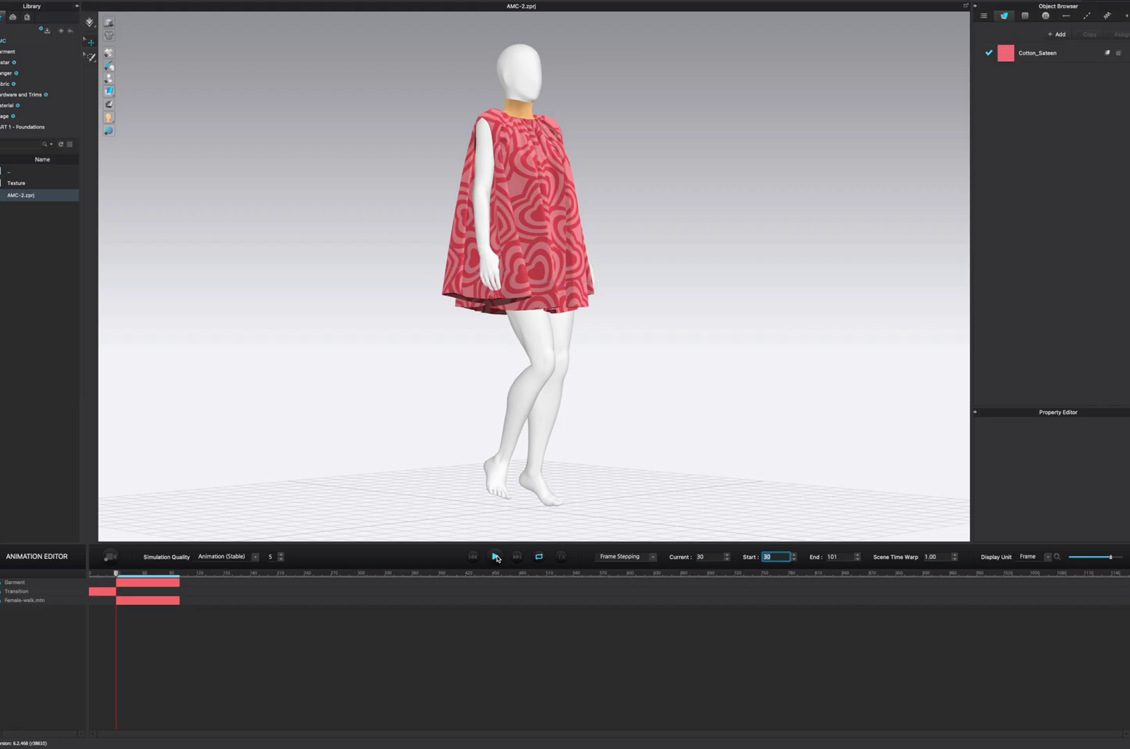
left_click(496, 557)
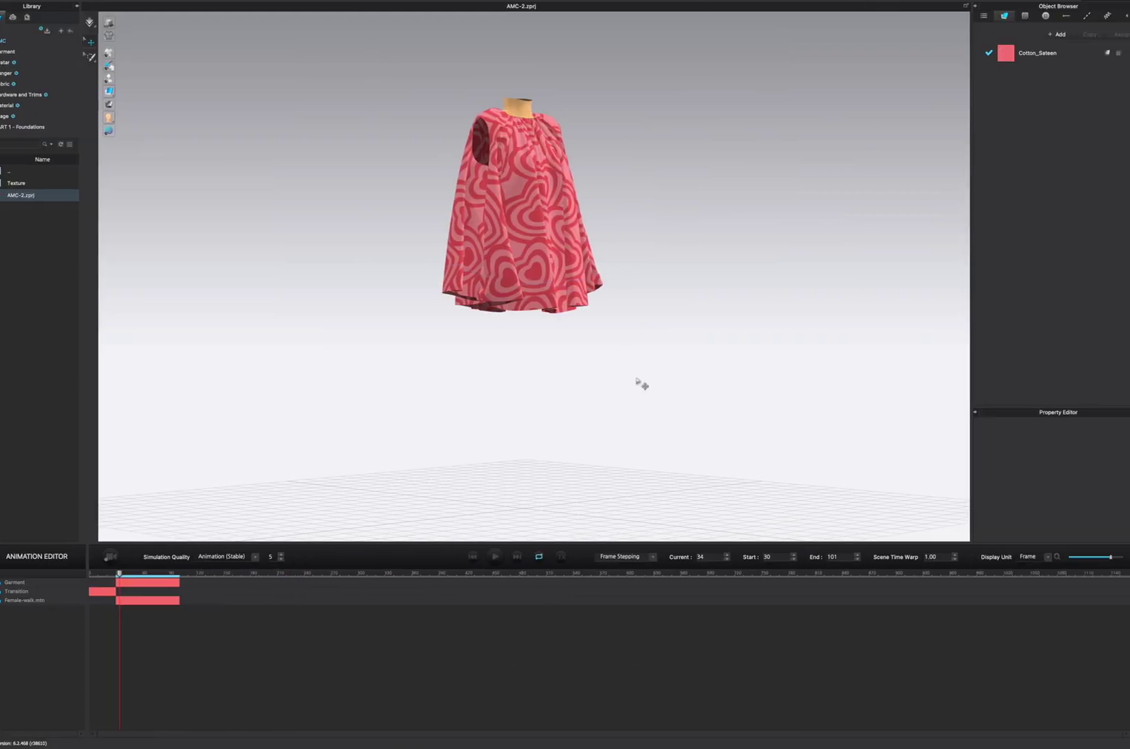
Orbit the view around the heart-print dress with the avatar hidden.
right_click_drag(648, 383, 837, 237)
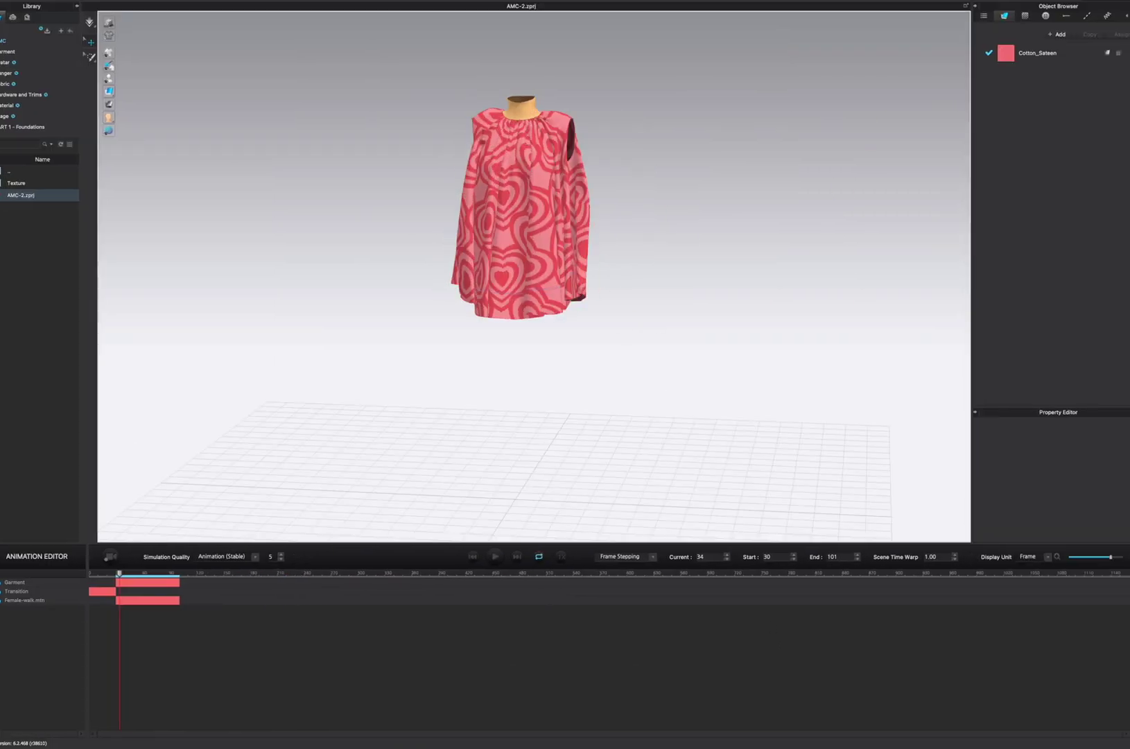
Switch to Simulation mode, select the garment and save an OBJ export named OBJ in the test folder.
left_click(1106, 8)
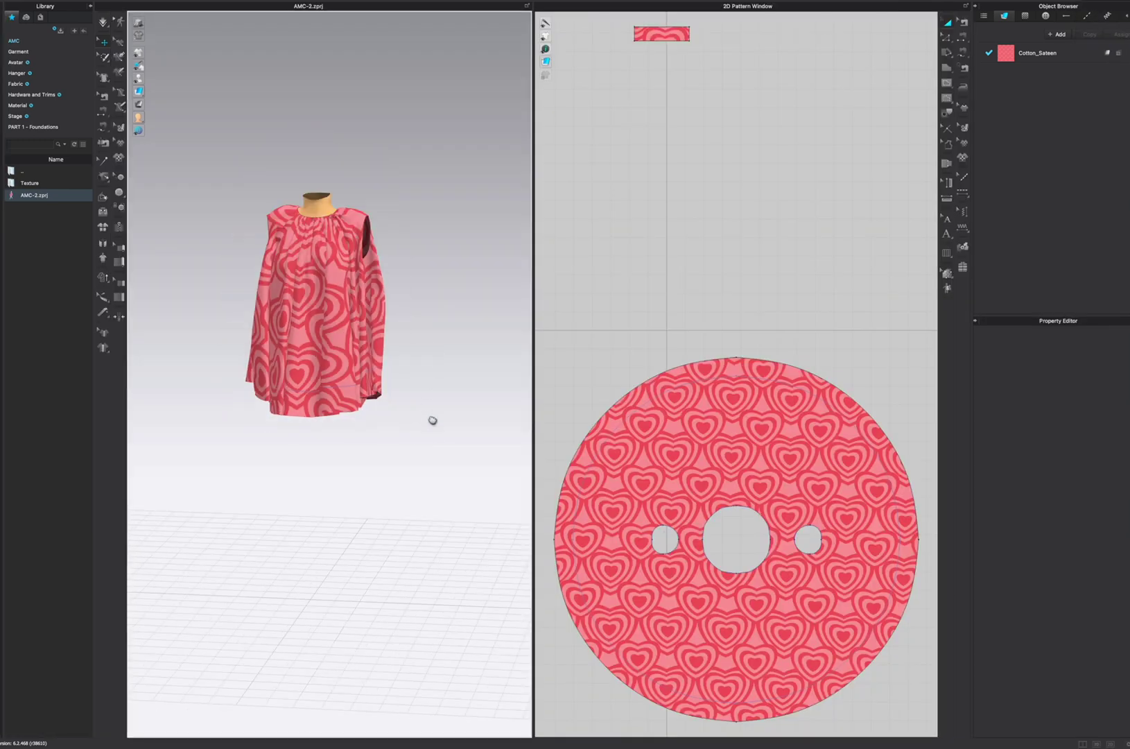
left_click(116, 4)
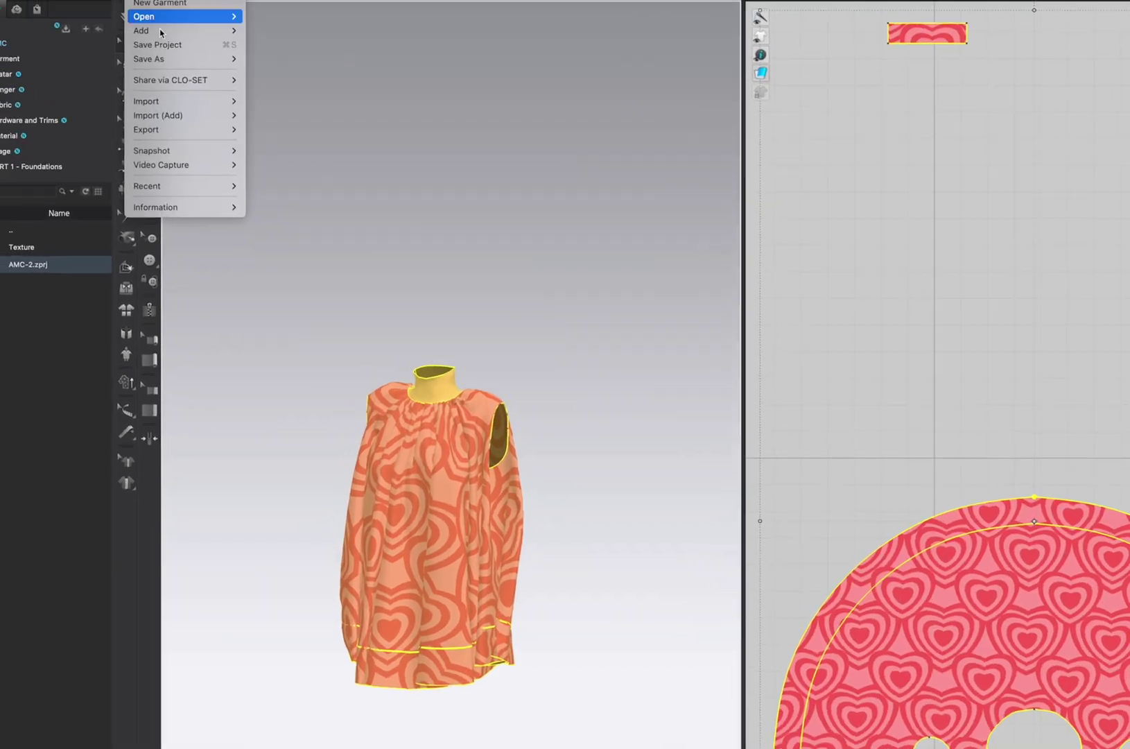
mouse_move(163, 129)
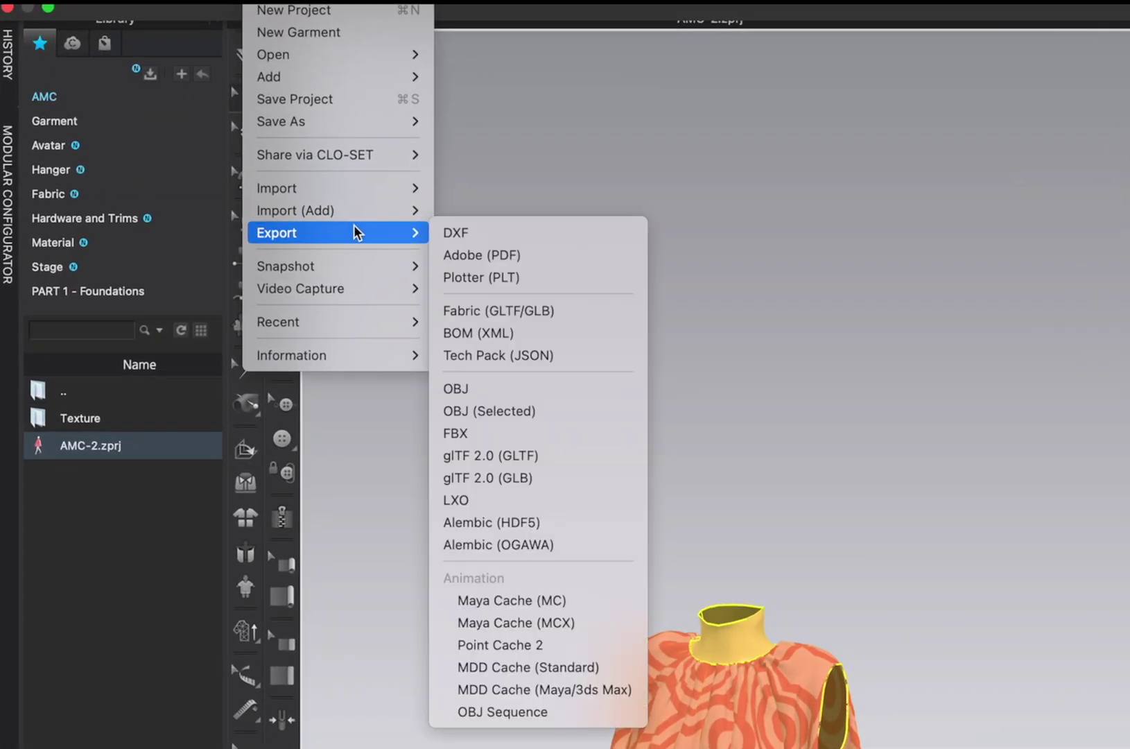
left_click(506, 390)
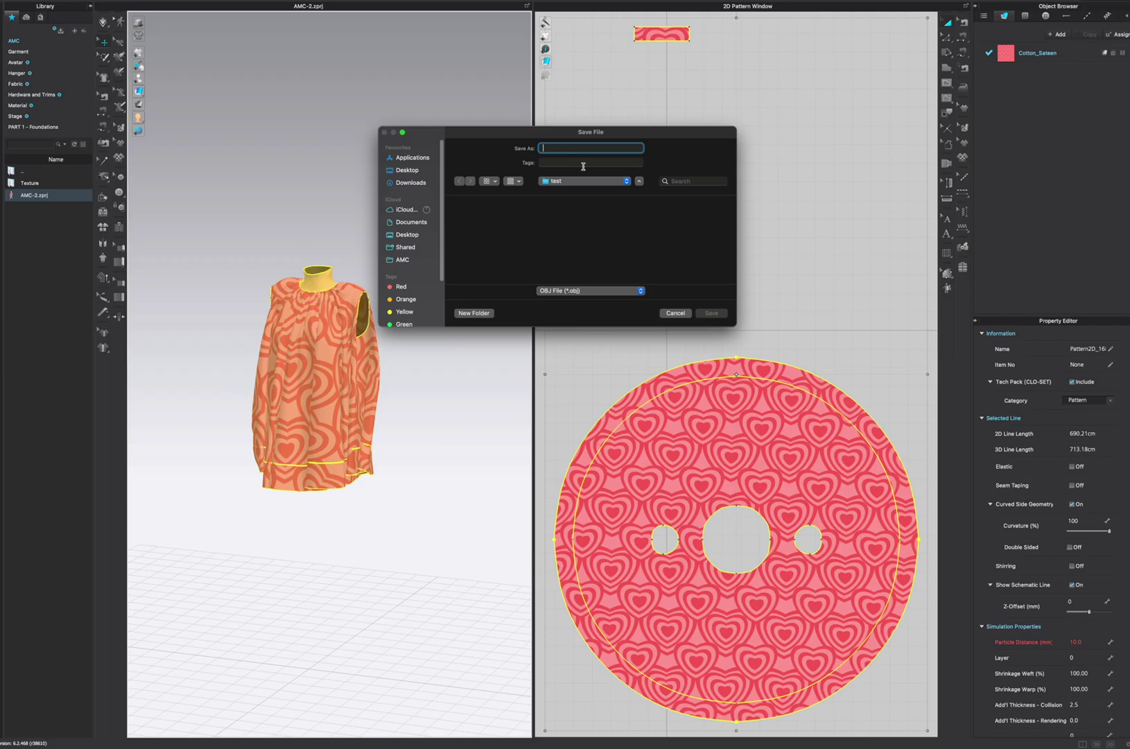
left_click_drag(581, 137, 565, 218)
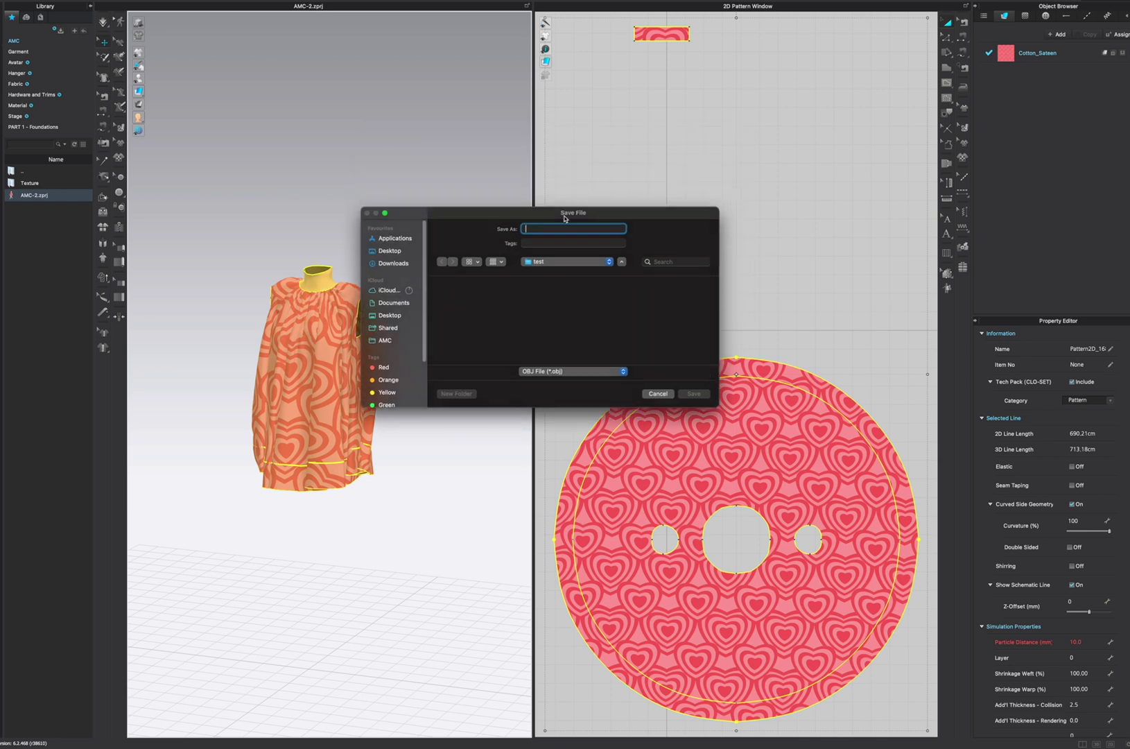
type("test")
key("Return")
left_click_drag(551, 210, 446, 164)
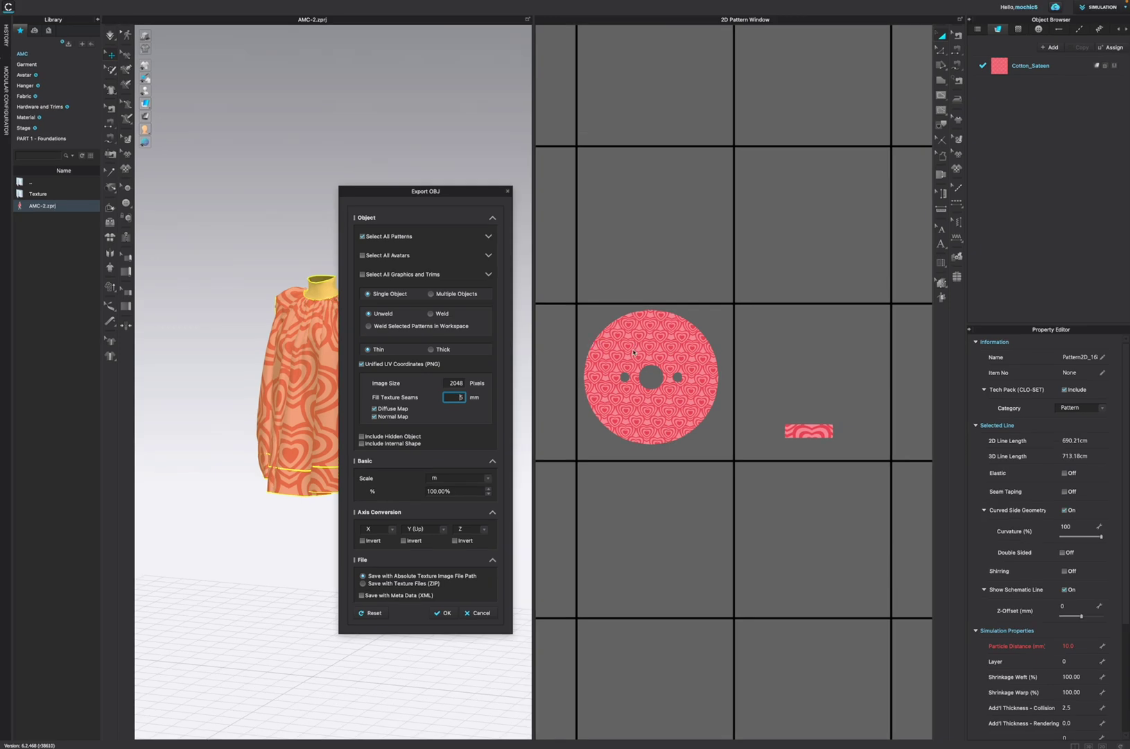
Export all patterns as one unwelded thin object with unified 2048 px UVs, diffuse and normal maps.
left_click_drag(456, 191, 454, 178)
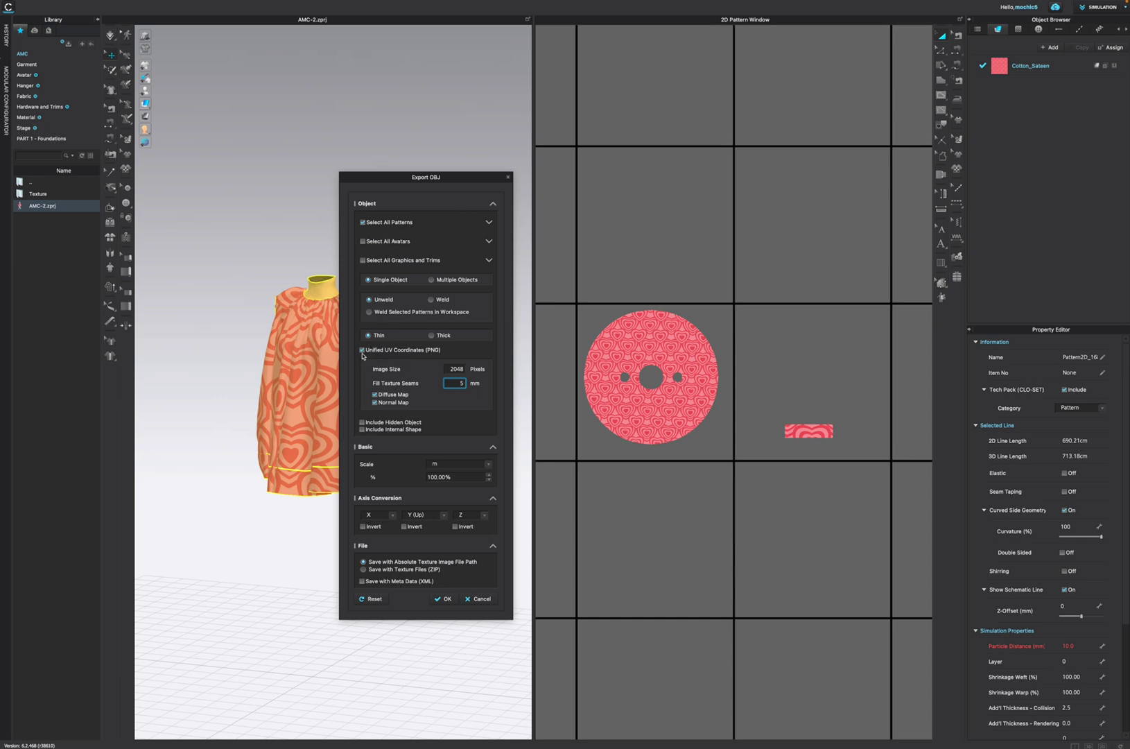
key("shift+Tab")
left_click(445, 599)
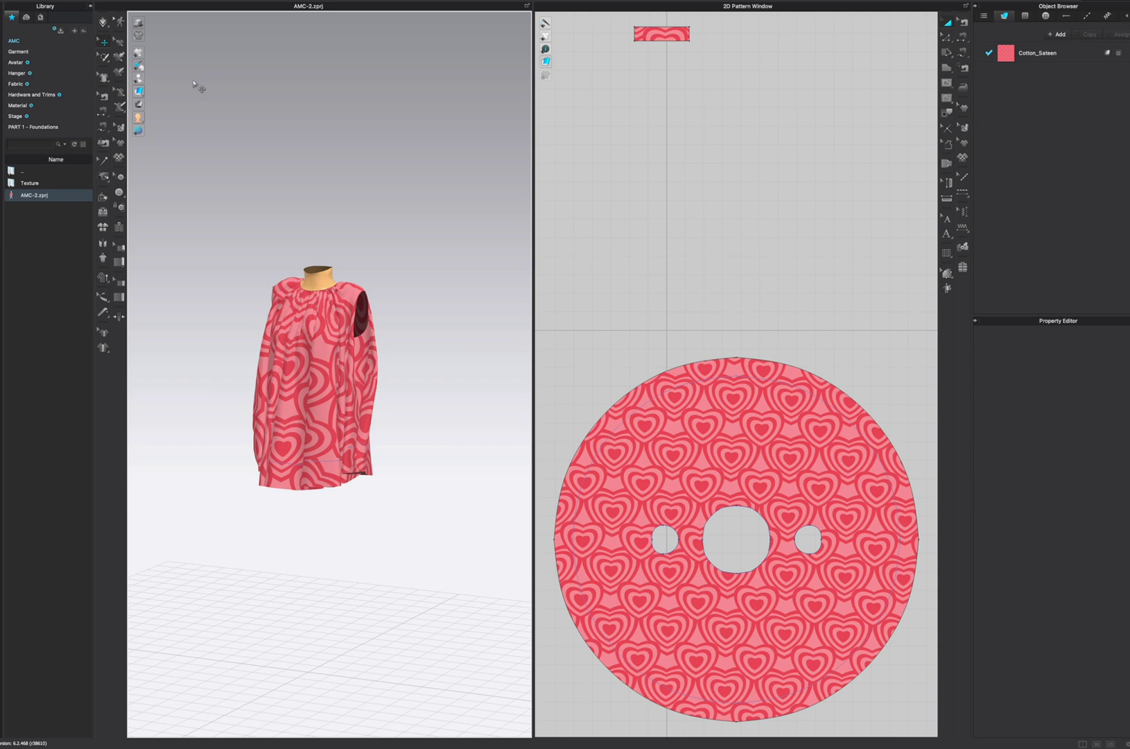
Save a standard MDD cache export named MDD in the test folder.
left_click(127, 1)
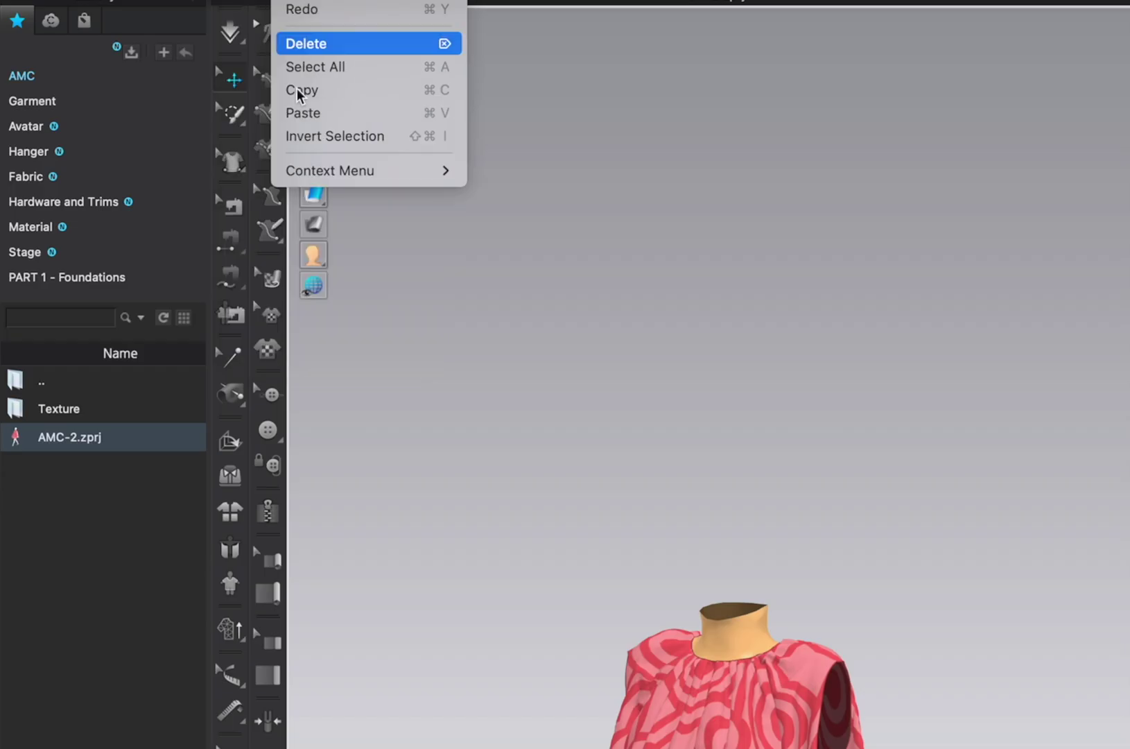
mouse_move(108, 1)
mouse_move(115, 102)
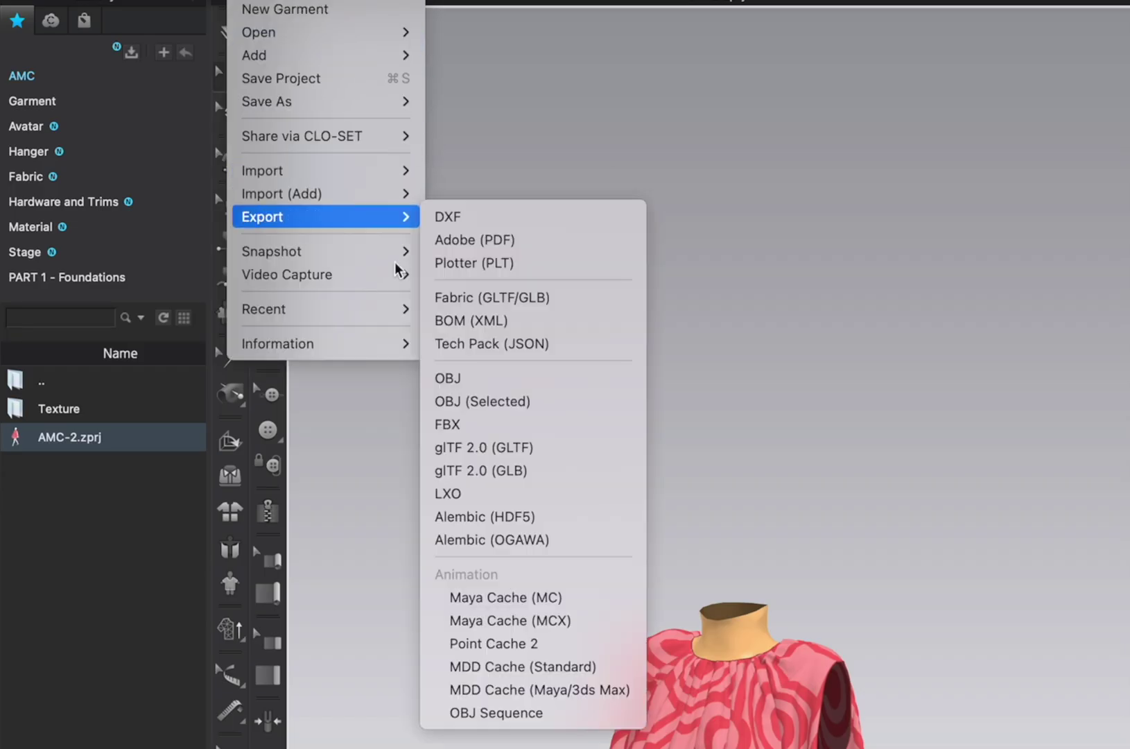
left_click(595, 667)
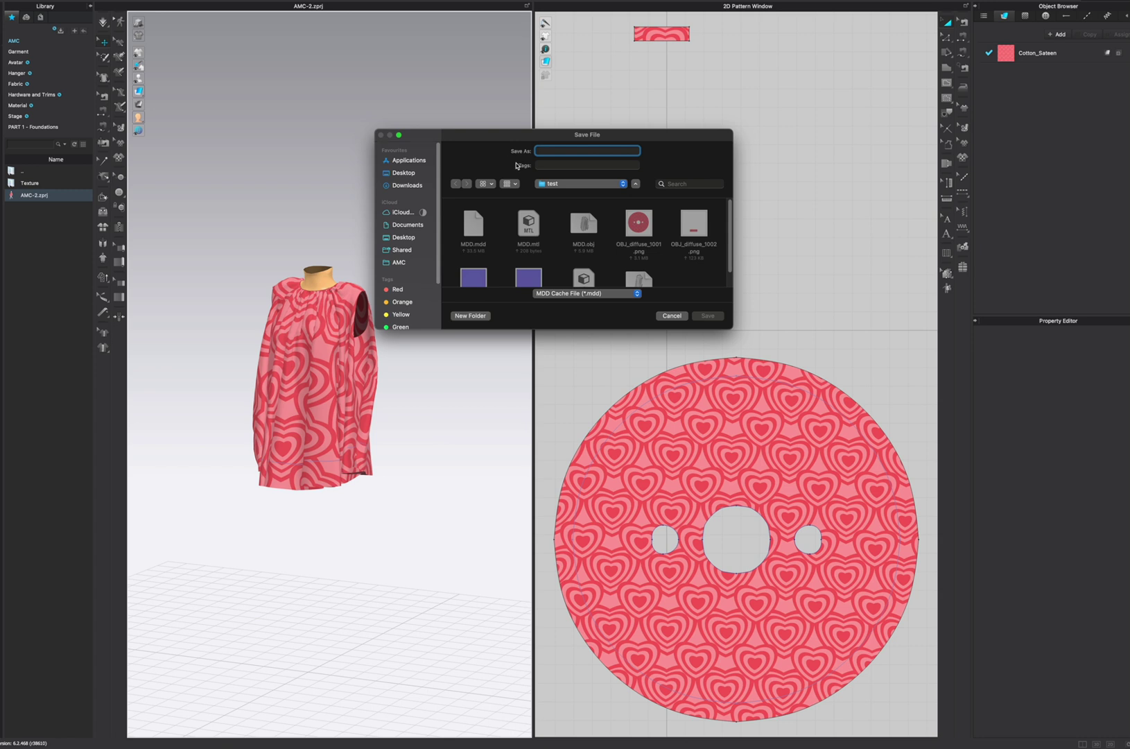
type("MDD")
key("Return")
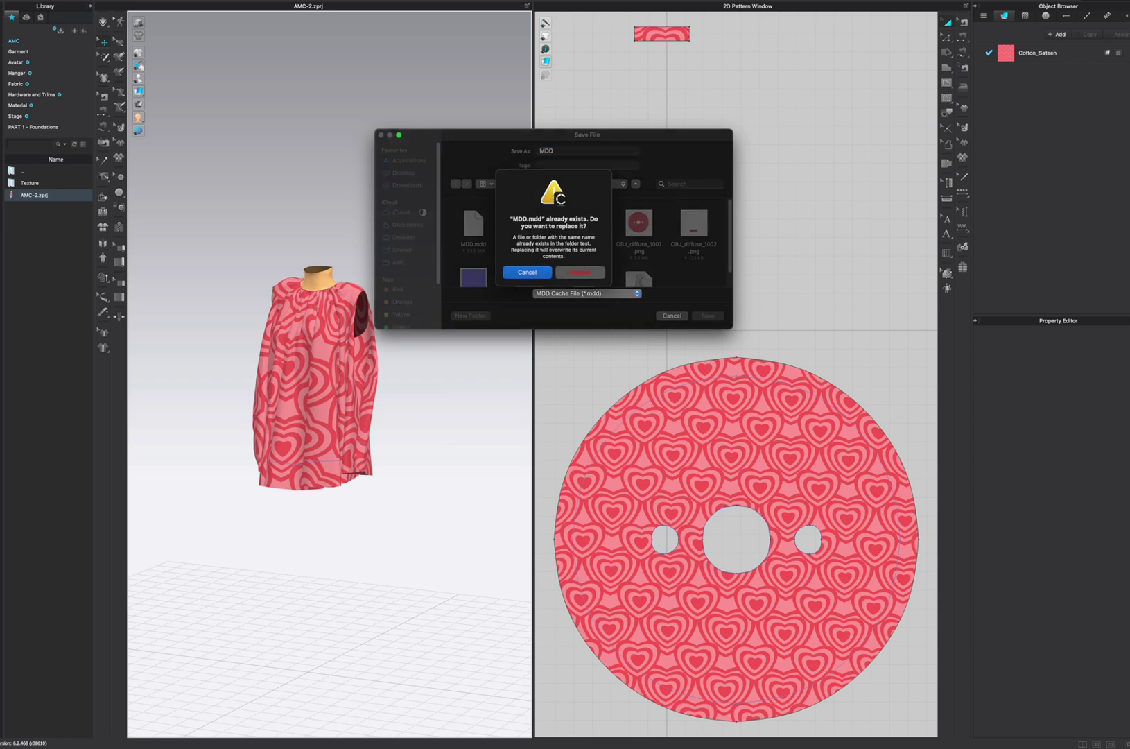
Replace the existing MDD.mdd and export the cache for the play region only, unwelded and thin.
left_click(576, 274)
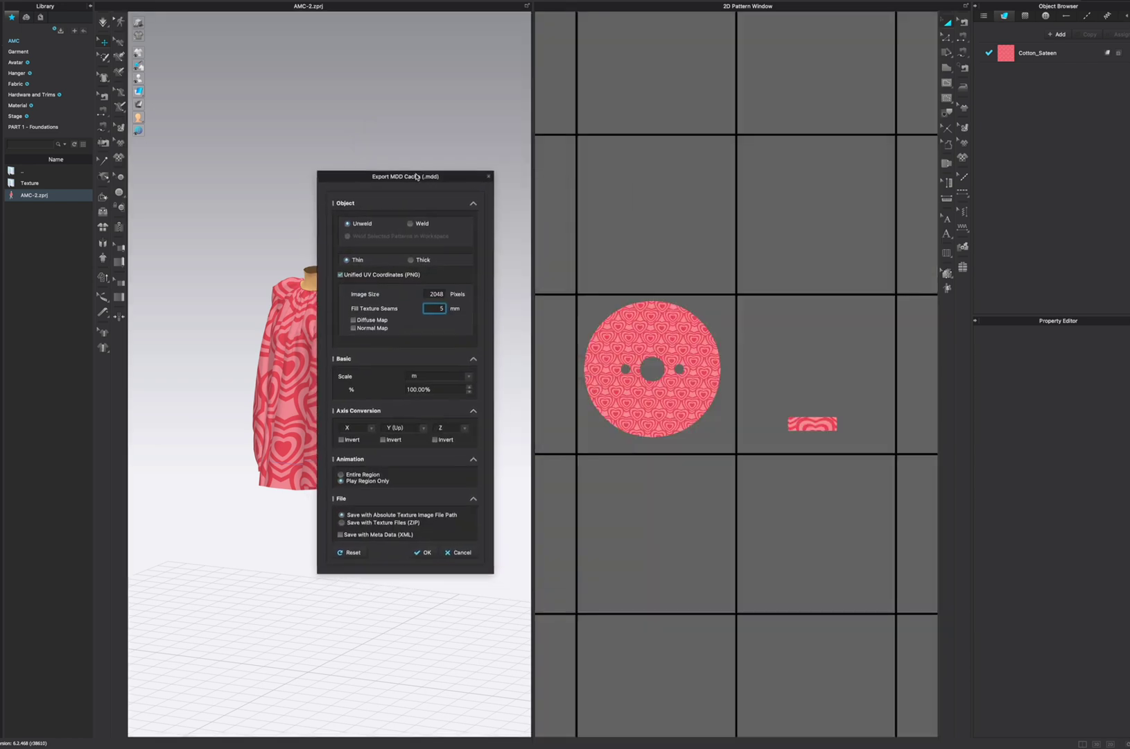
left_click_drag(405, 182, 421, 176)
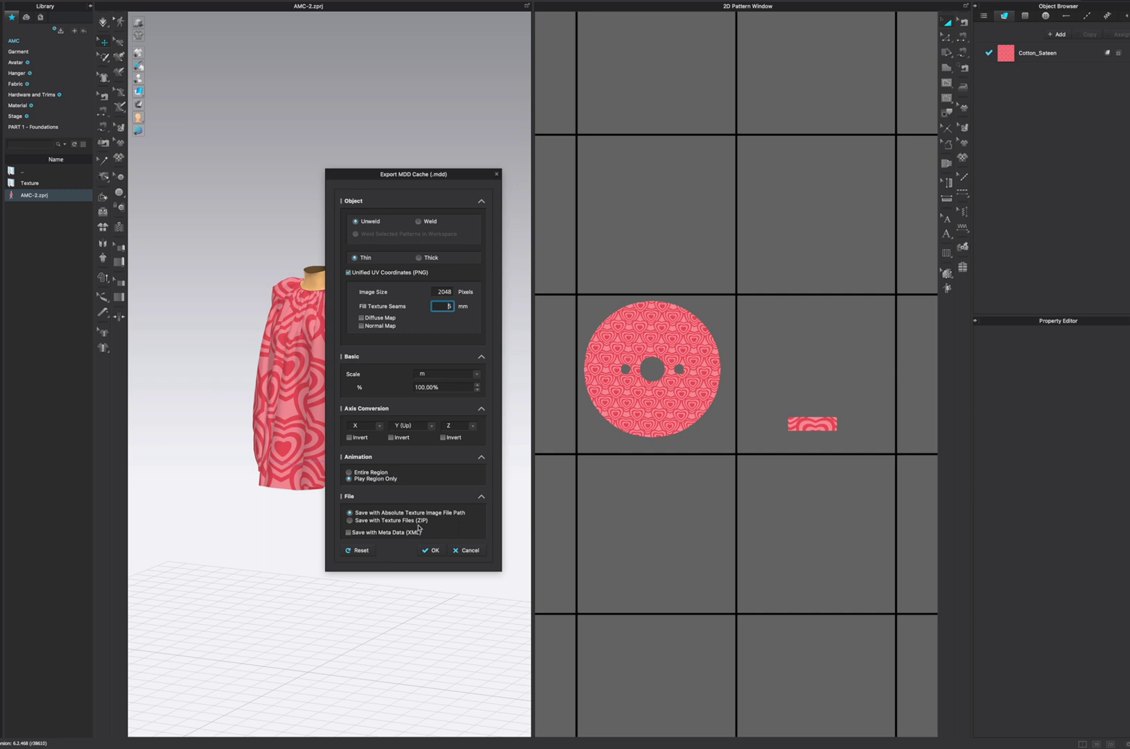
left_click(434, 551)
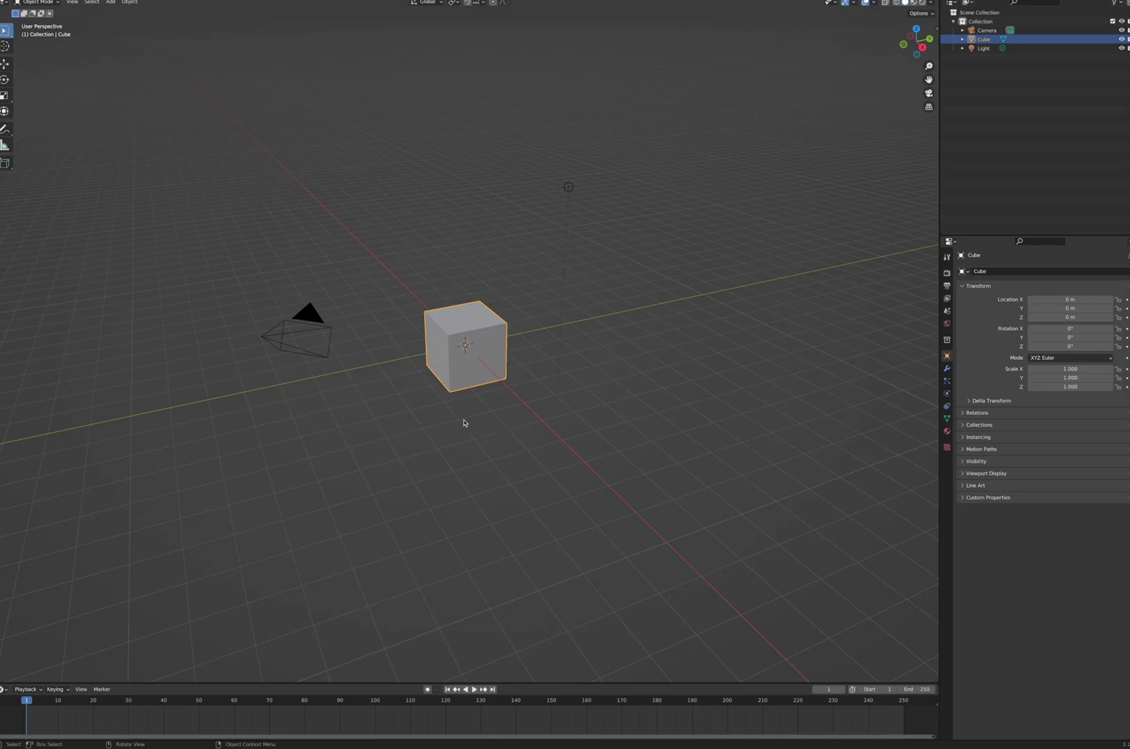
Delete Blender's default cube.
middle_click_drag(449, 416, 547, 402)
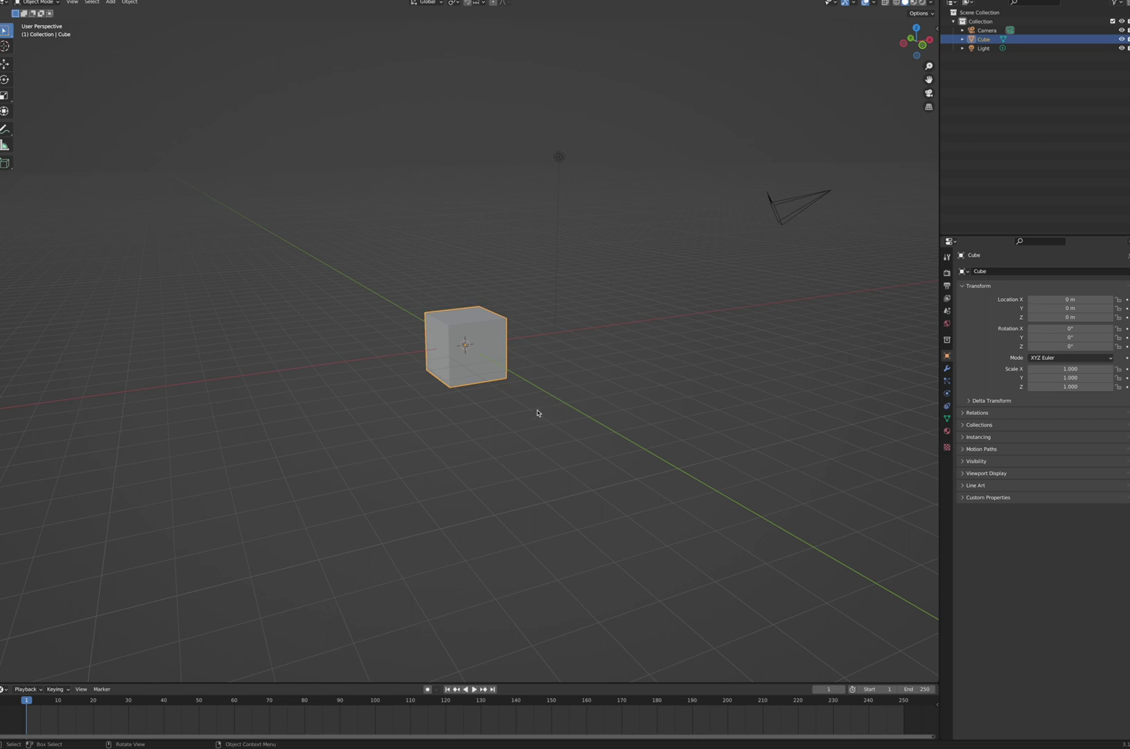
key("KP_7")
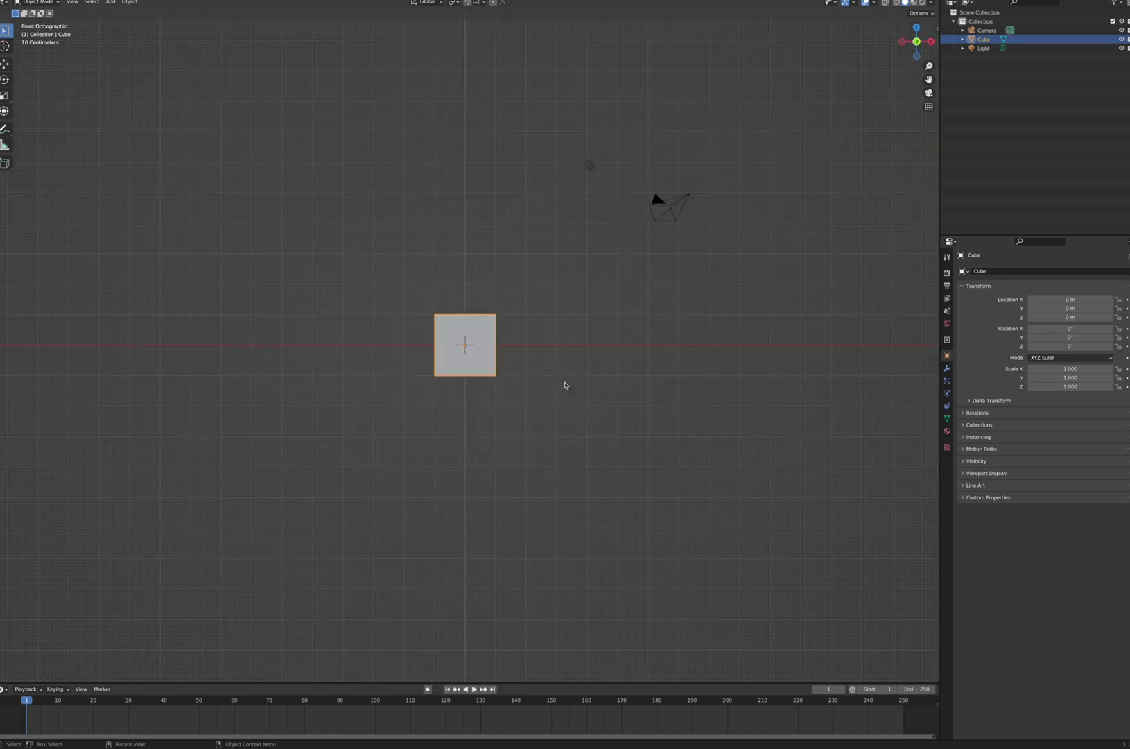
middle_click_drag(565, 386, 488, 342)
key("x")
left_click(488, 342)
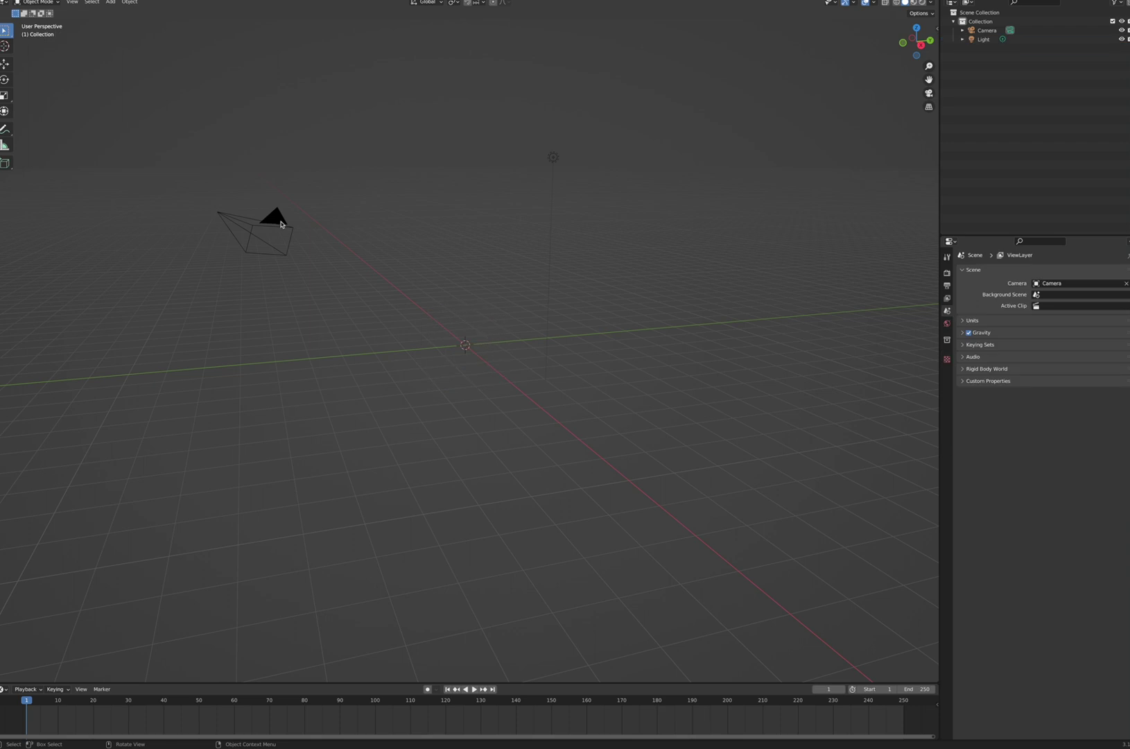
Delete the default camera and light, leaving the scene empty.
left_click(281, 223)
key("x")
left_click(284, 226)
left_click(551, 164)
key("Delete")
middle_click_drag(552, 166, 67, 19)
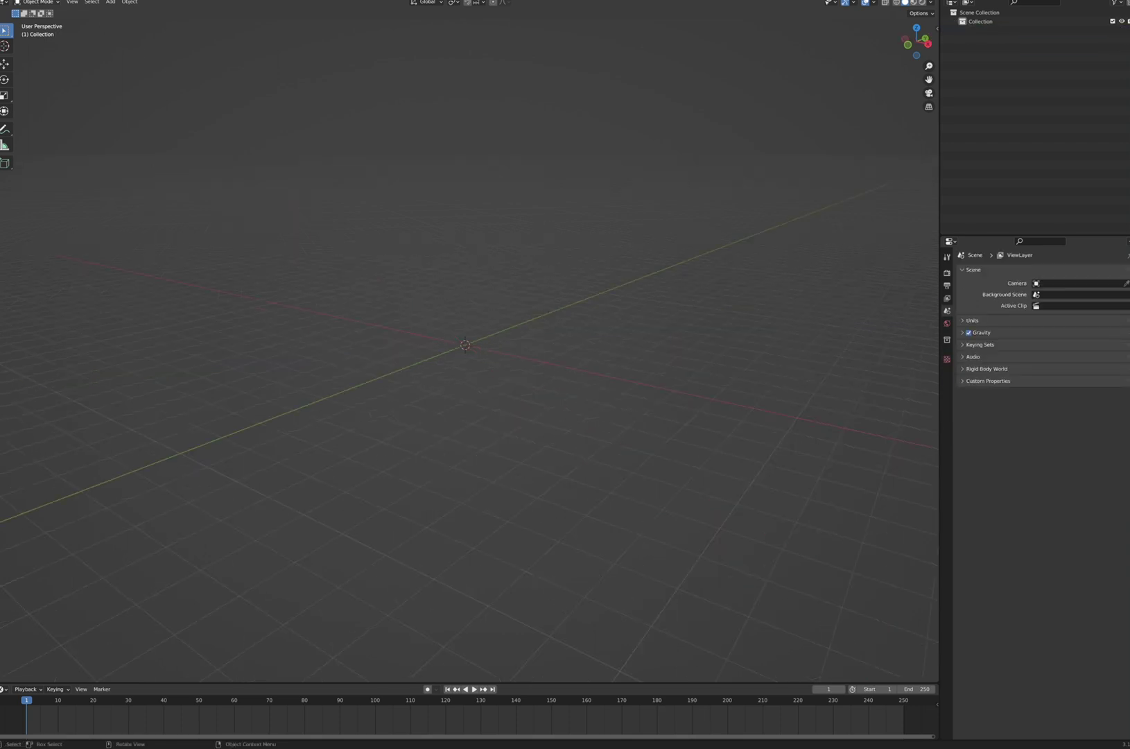
left_click(13, 0)
mouse_move(30, 113)
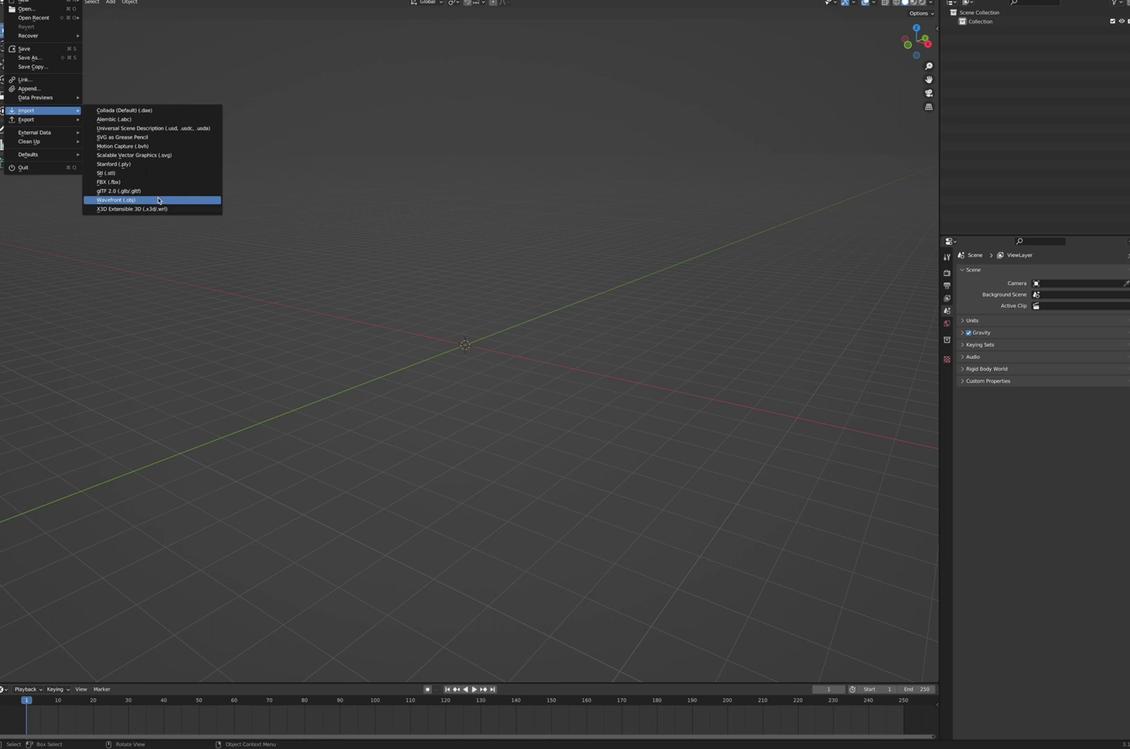
Import OBJ.obj as Wavefront (.obj) with Keep Vert Order enabled under Geometry.
left_click(159, 201)
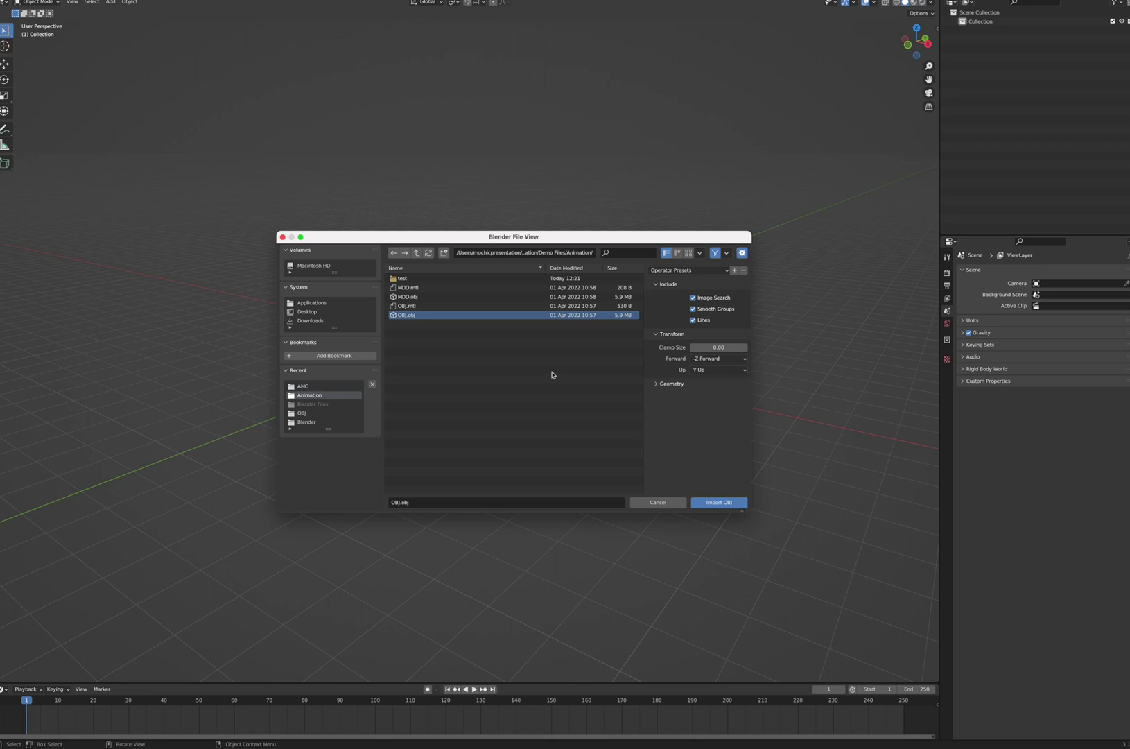
left_click(658, 387)
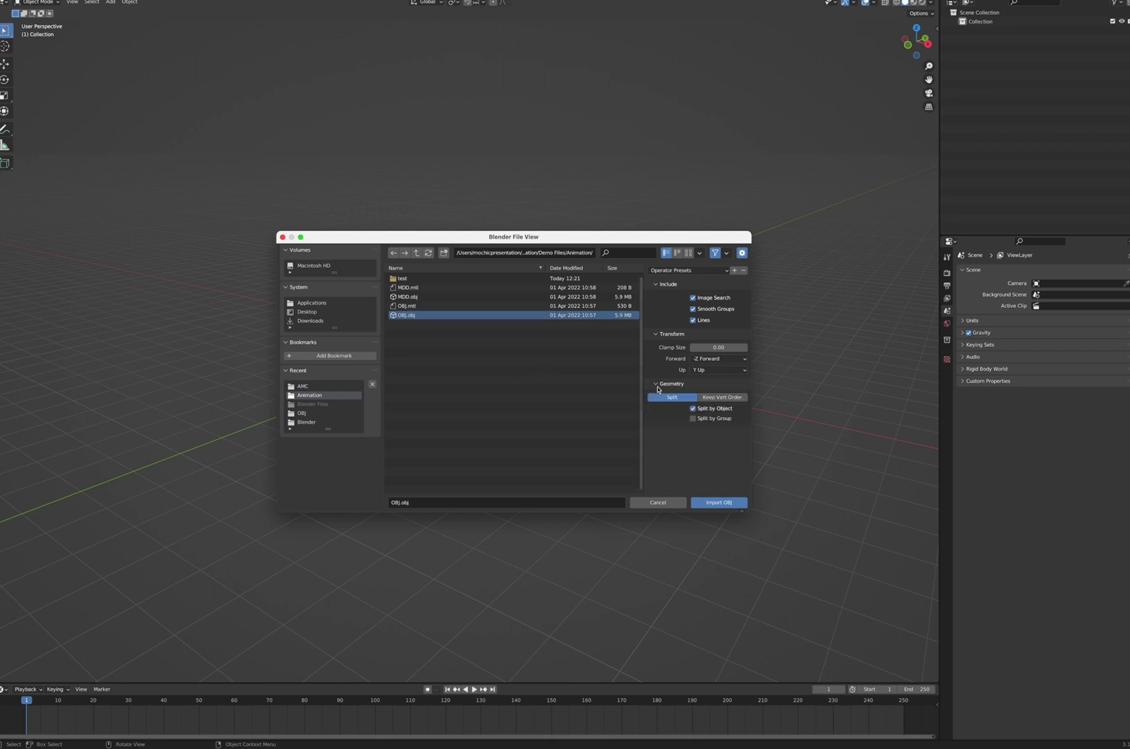
left_click(722, 396)
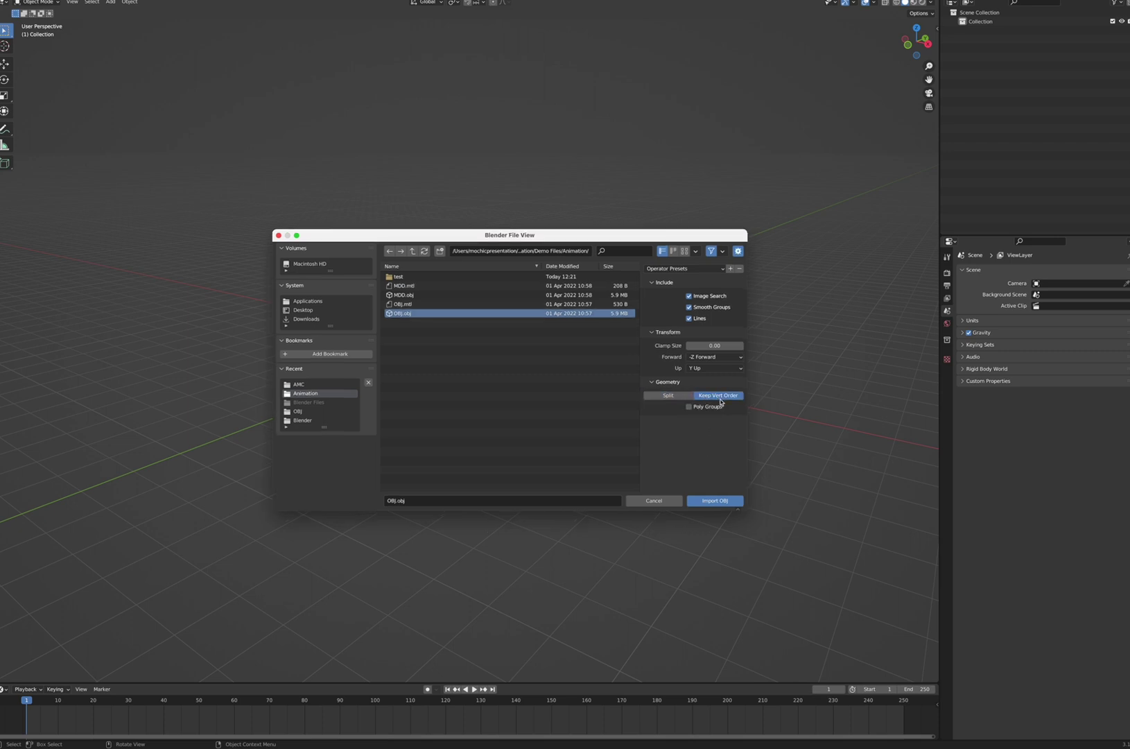
left_click(714, 502)
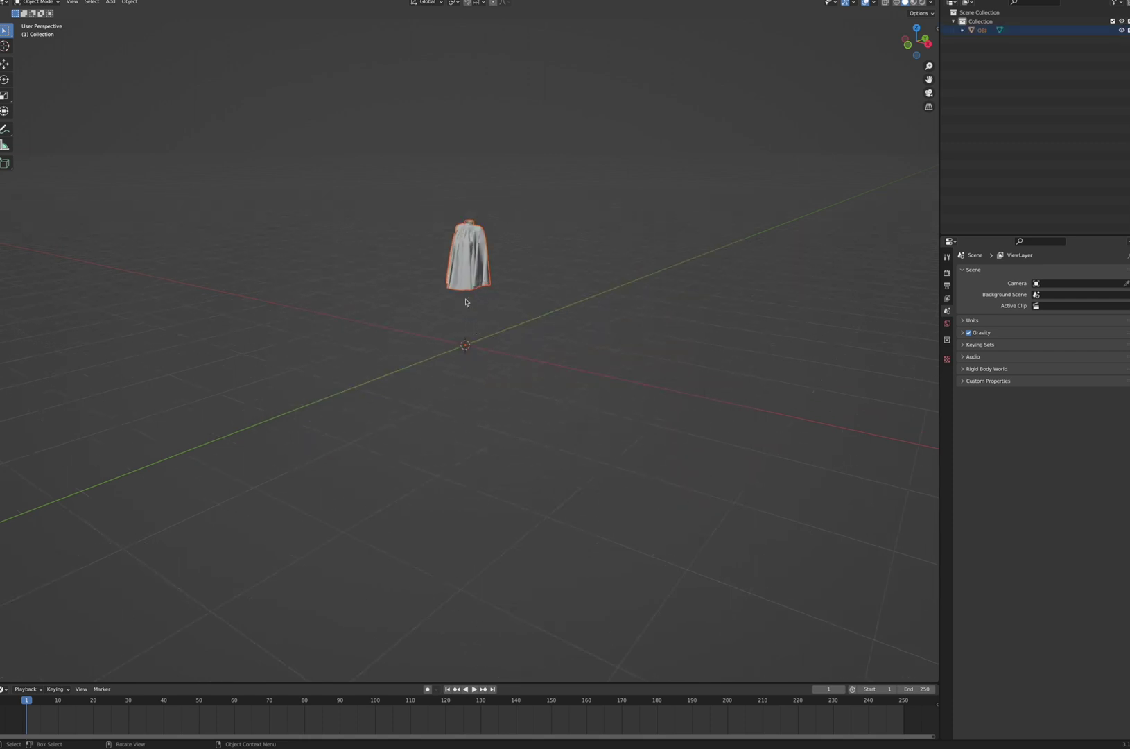
middle_click_drag(466, 302, 529, 463)
scroll(486, 347, "up", 3)
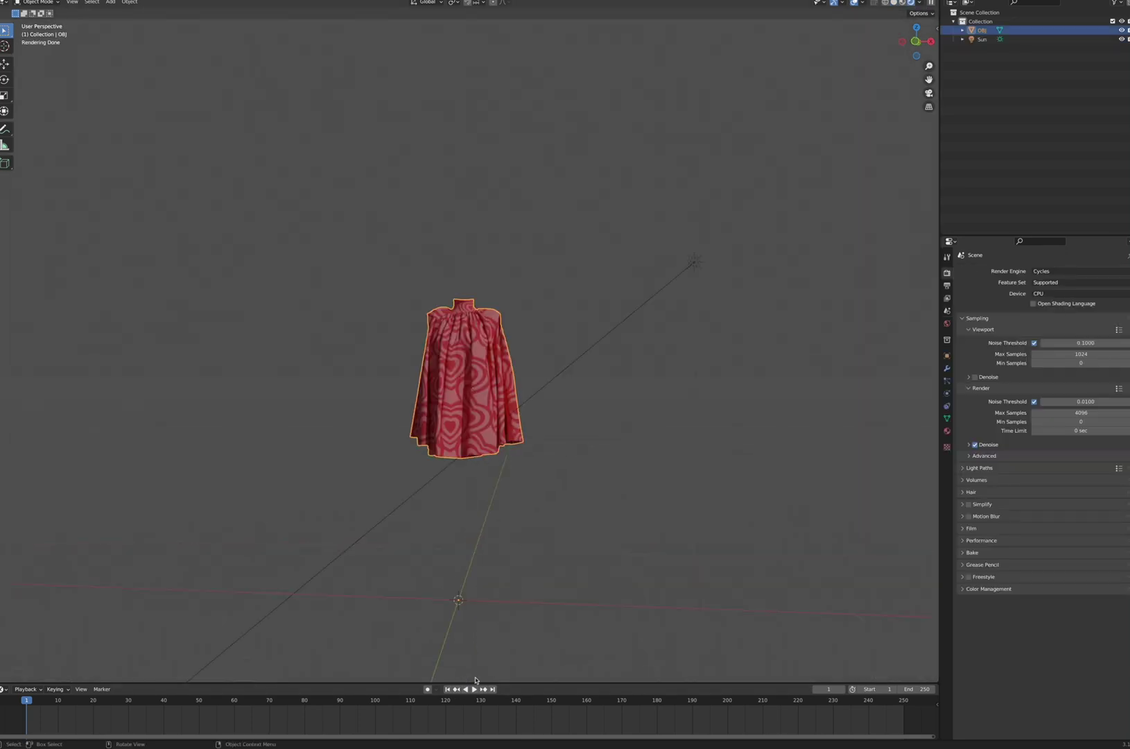
Play the garment animation in rendered view and stop it at frame 77.
middle_click_drag(468, 480, 500, 575)
key("space")
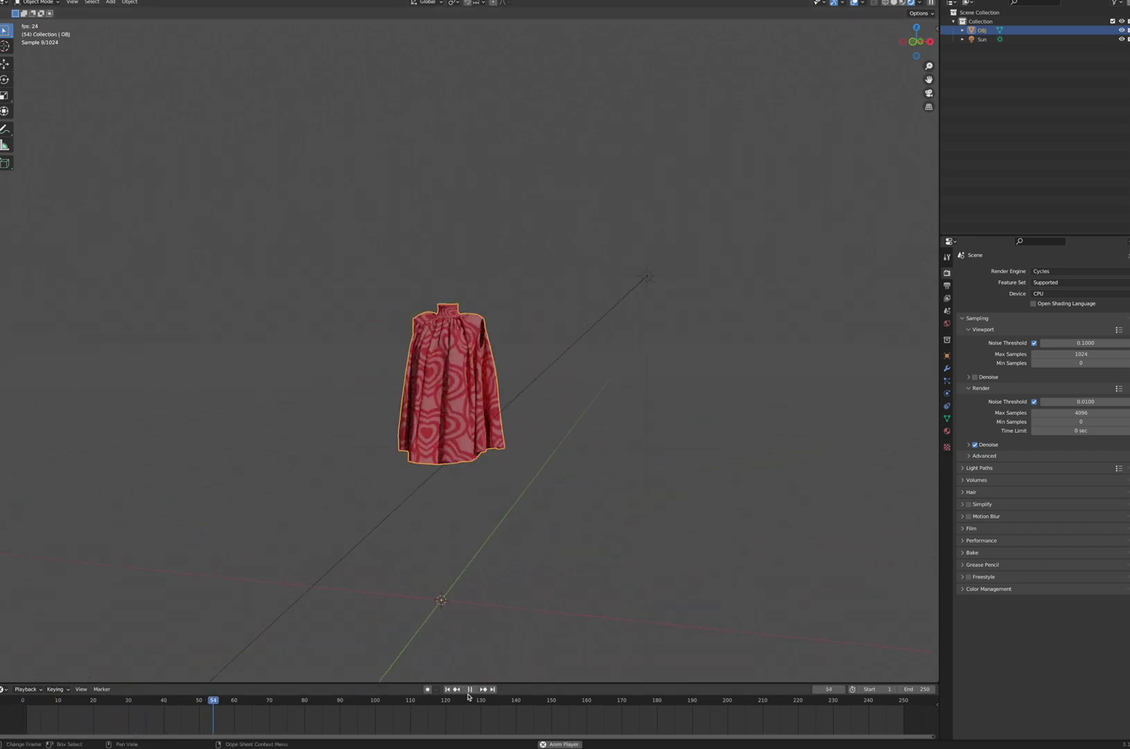
key("space")
scroll(442, 344, "up", 4)
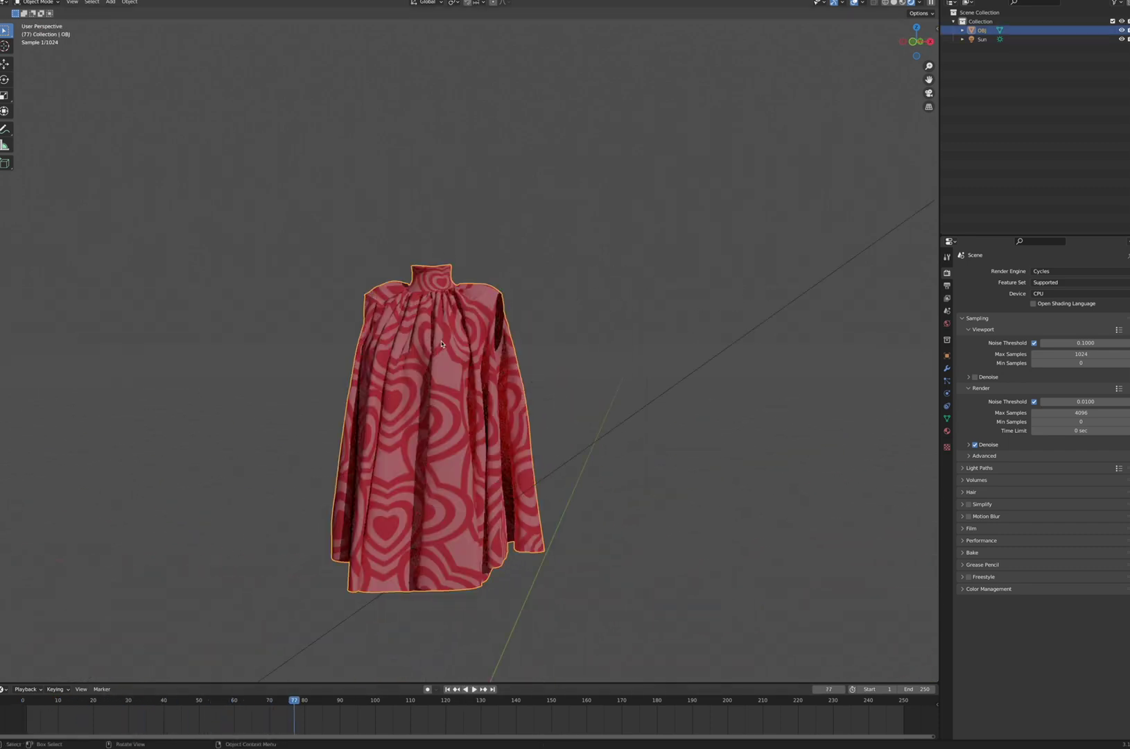
middle_click_drag(445, 360, 479, 346)
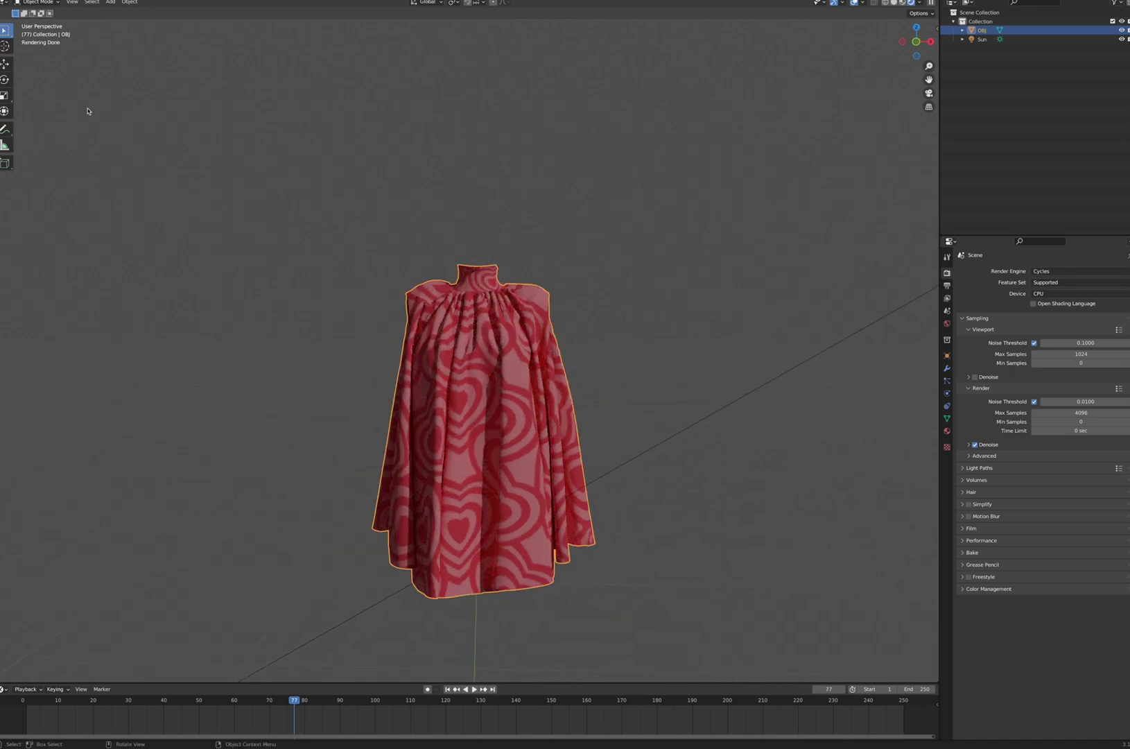
left_click(14, 1)
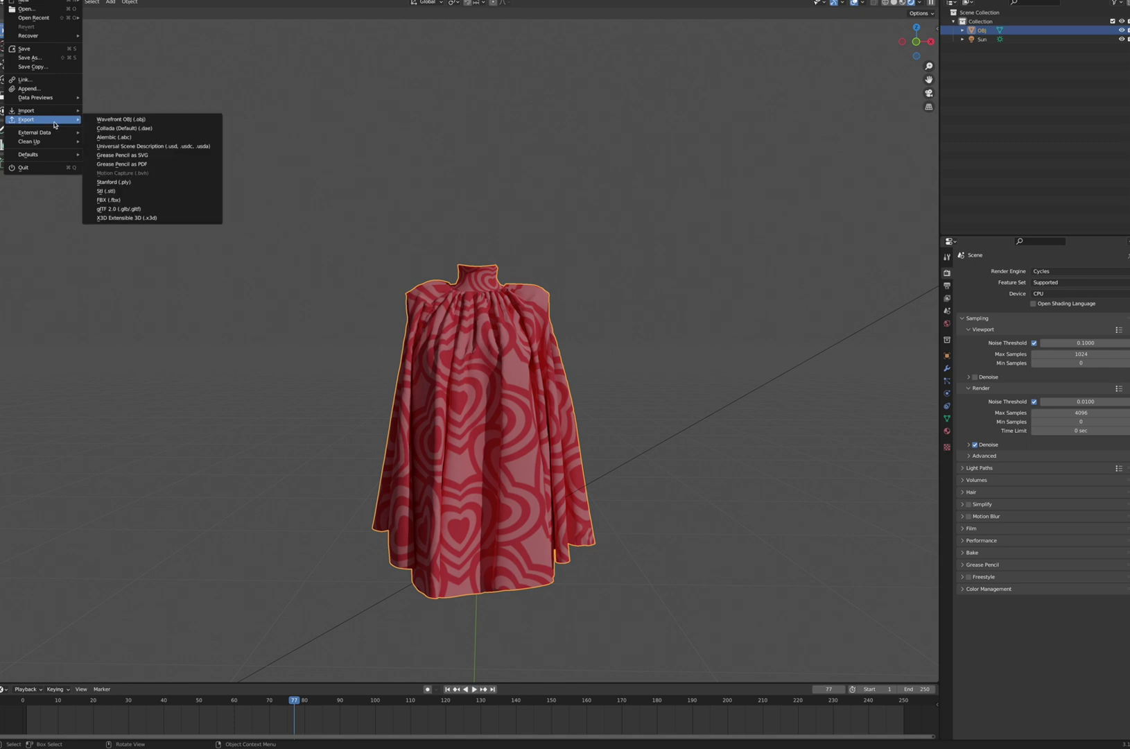
mouse_move(62, 111)
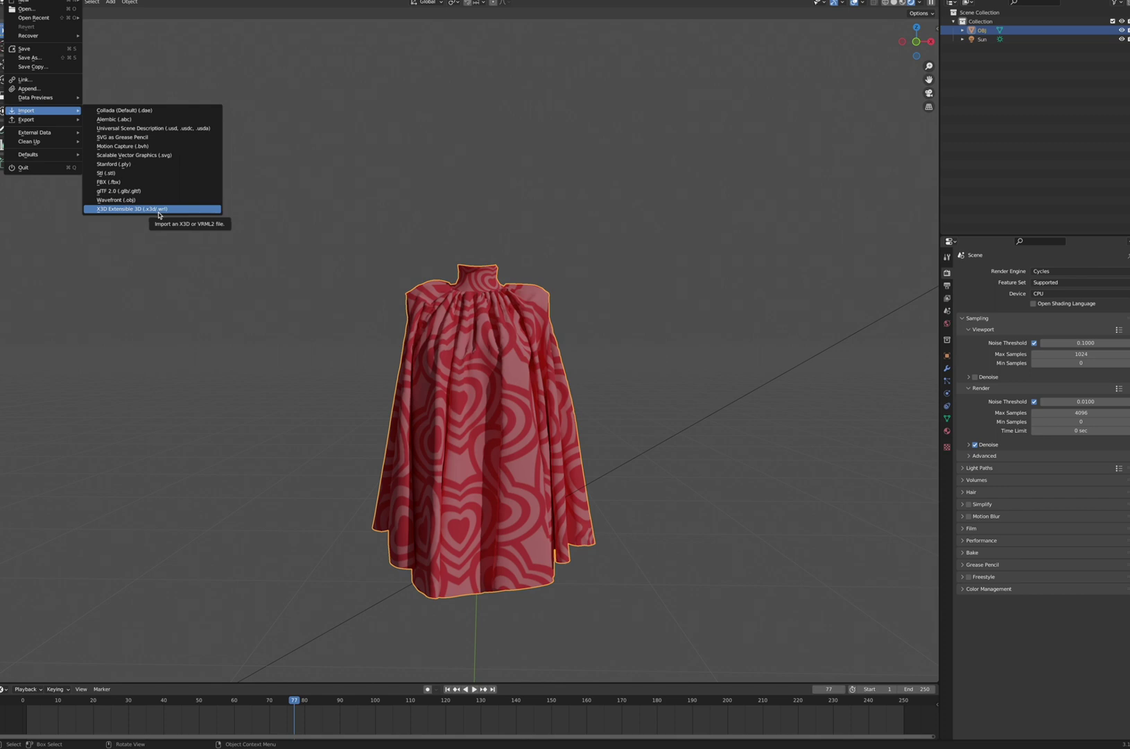
left_click(120, 66)
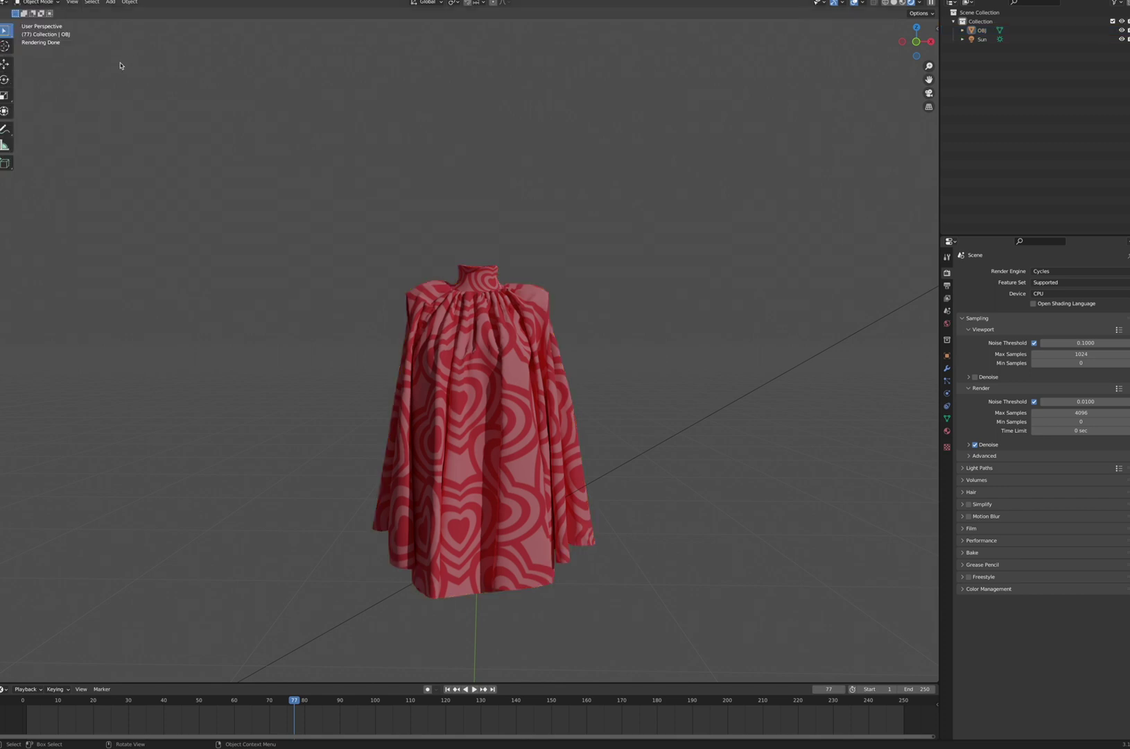
left_click(31, 0)
In Preferences, find the 'mdd' add-on and enable Import-Export: NewTek MDD format.
left_click(48, 118)
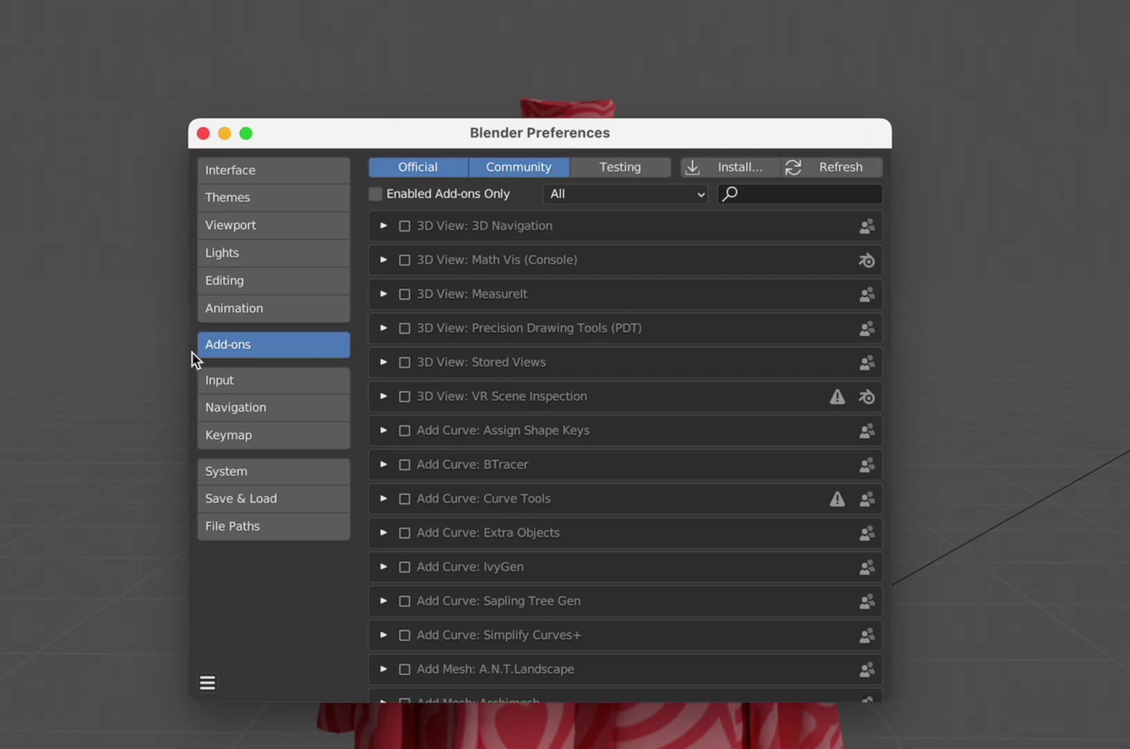
left_click(804, 195)
type("mdd")
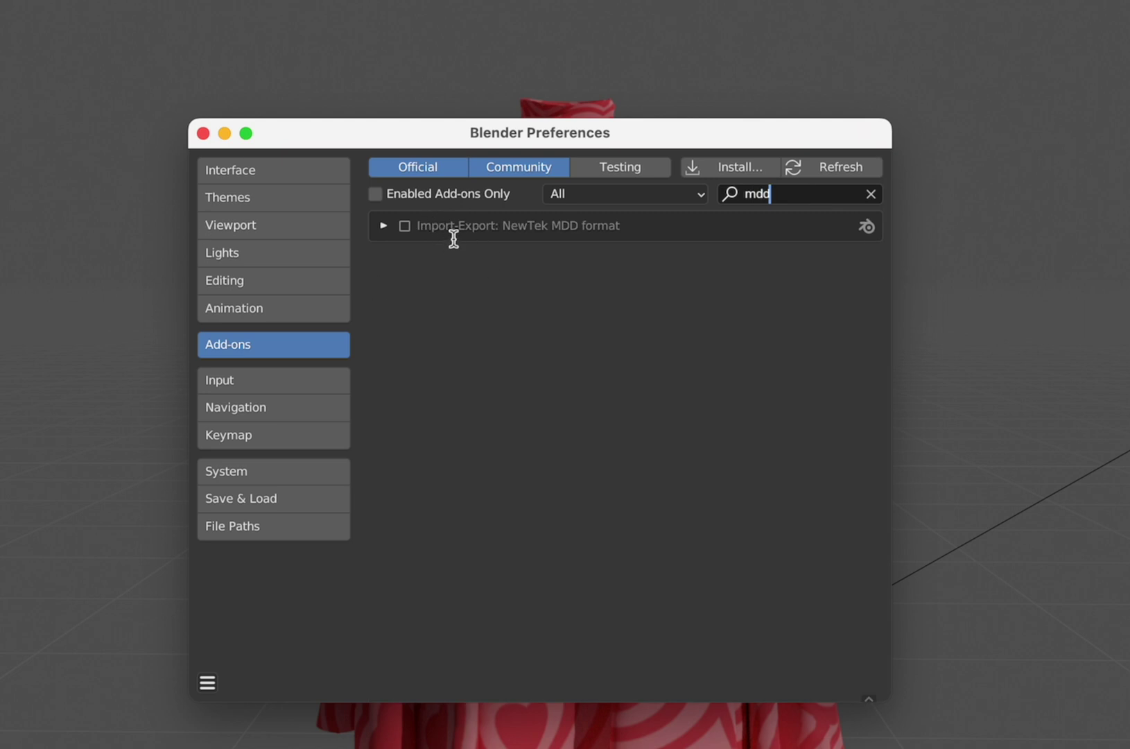
key("Return")
left_click(406, 227)
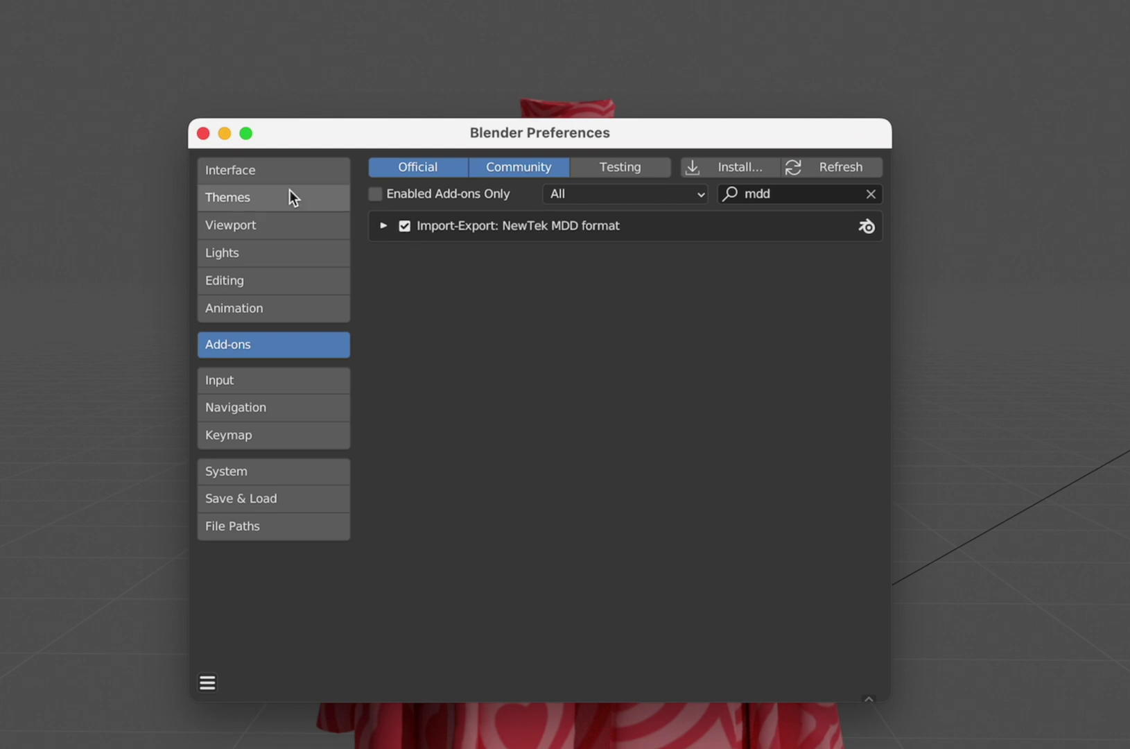
Import MDD.mdd onto the garment as a Lightwave Point Cache (.mdd).
left_click(203, 134)
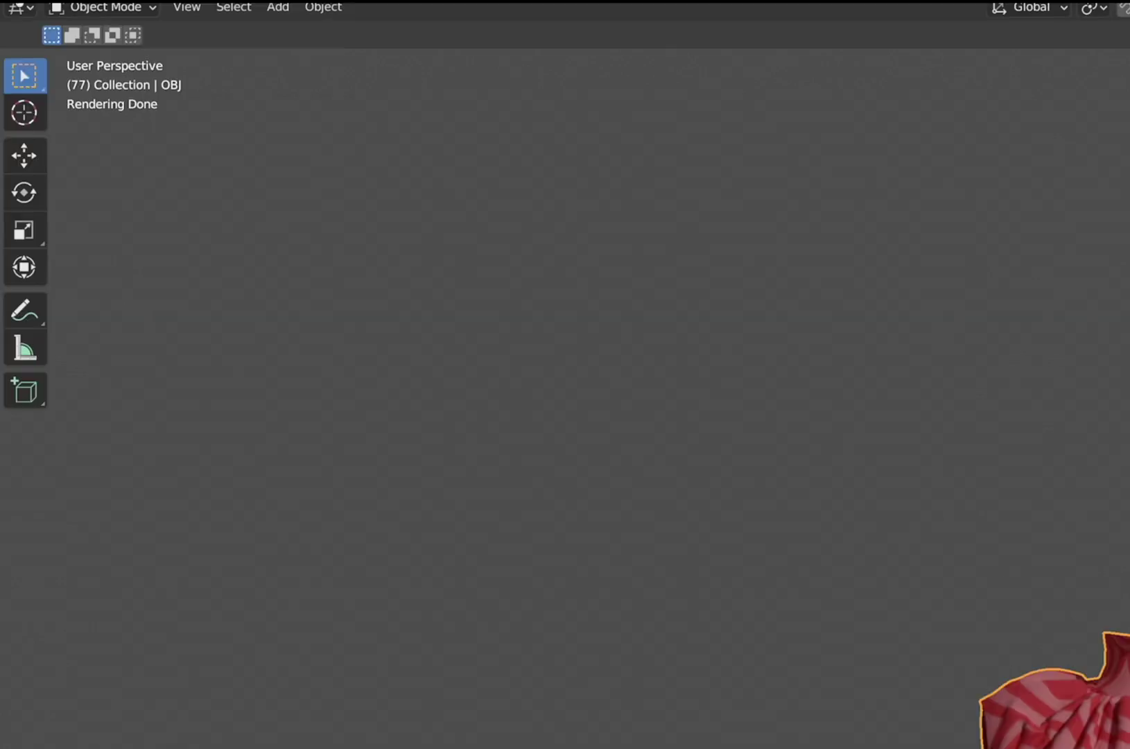
left_click(36, 2)
mouse_move(111, 267)
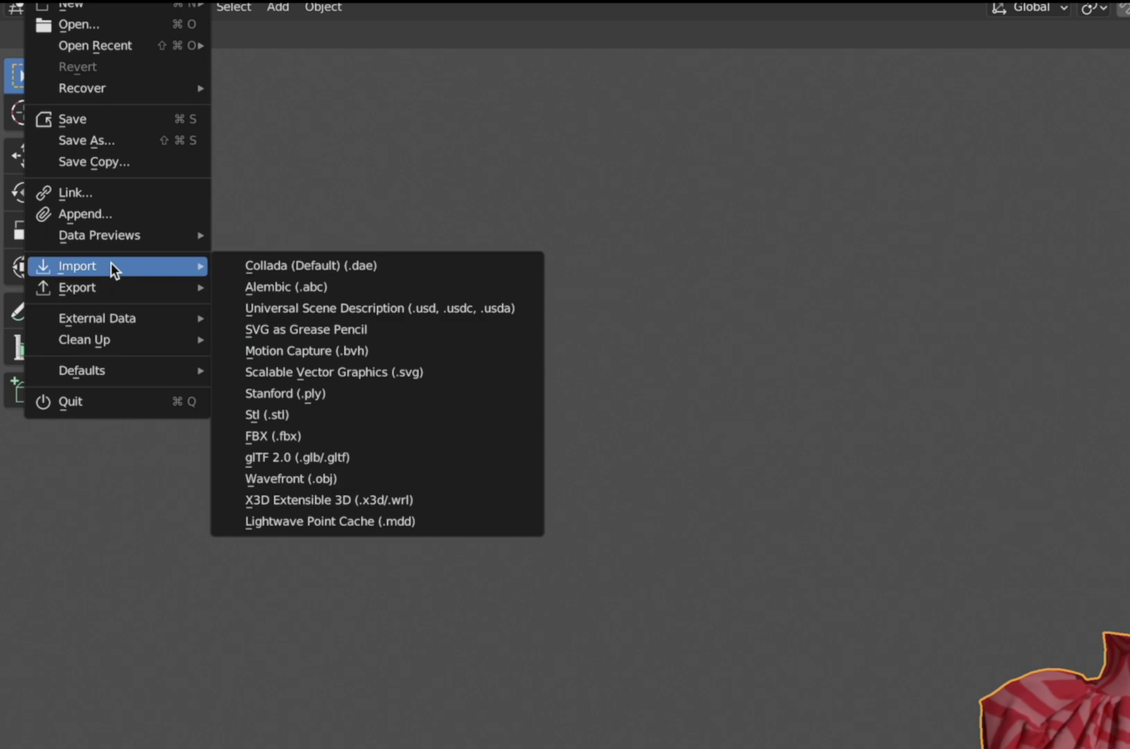
left_click(374, 523)
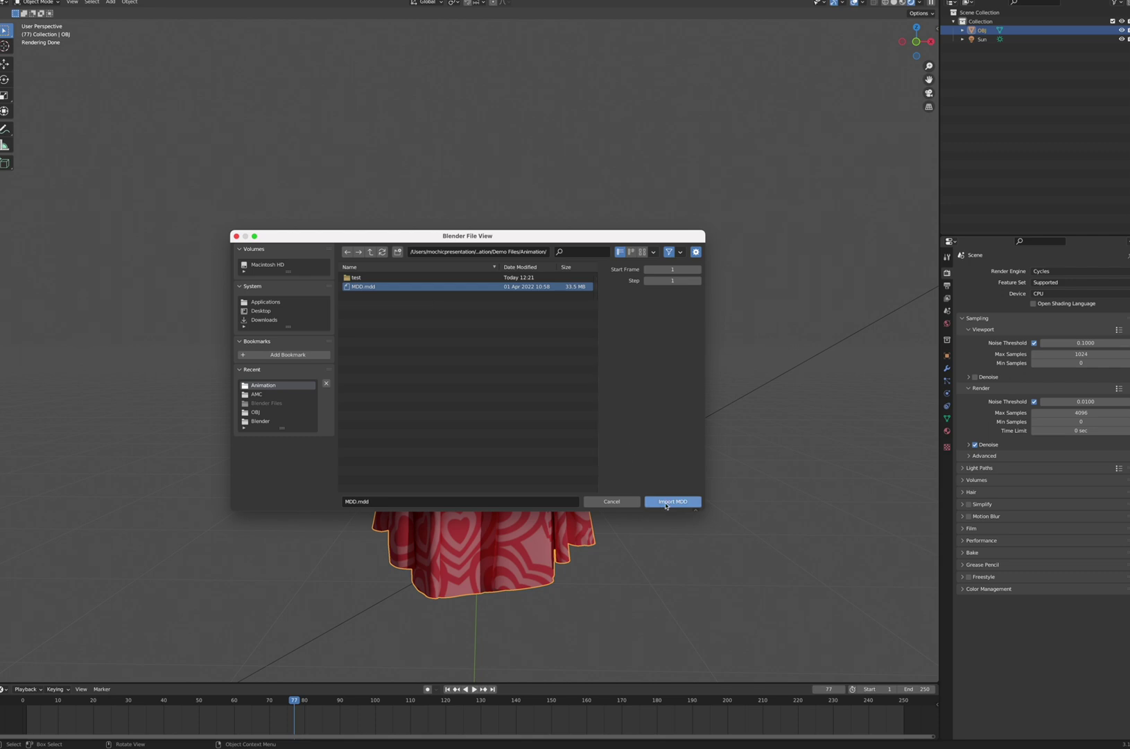
left_click(666, 502)
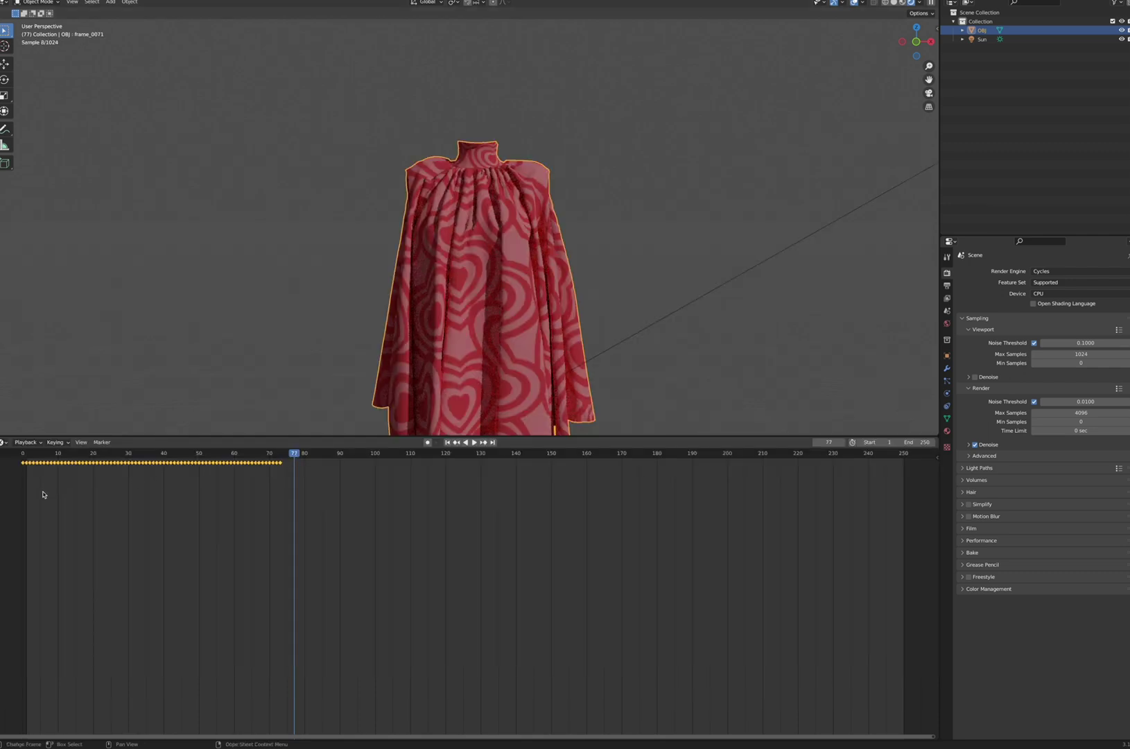
Deselect the imported keyframes, play the animation from the start, then scrub to the last keyframe at frame 73.
left_click_drag(284, 485, 149, 474)
left_click(28, 457)
key("space")
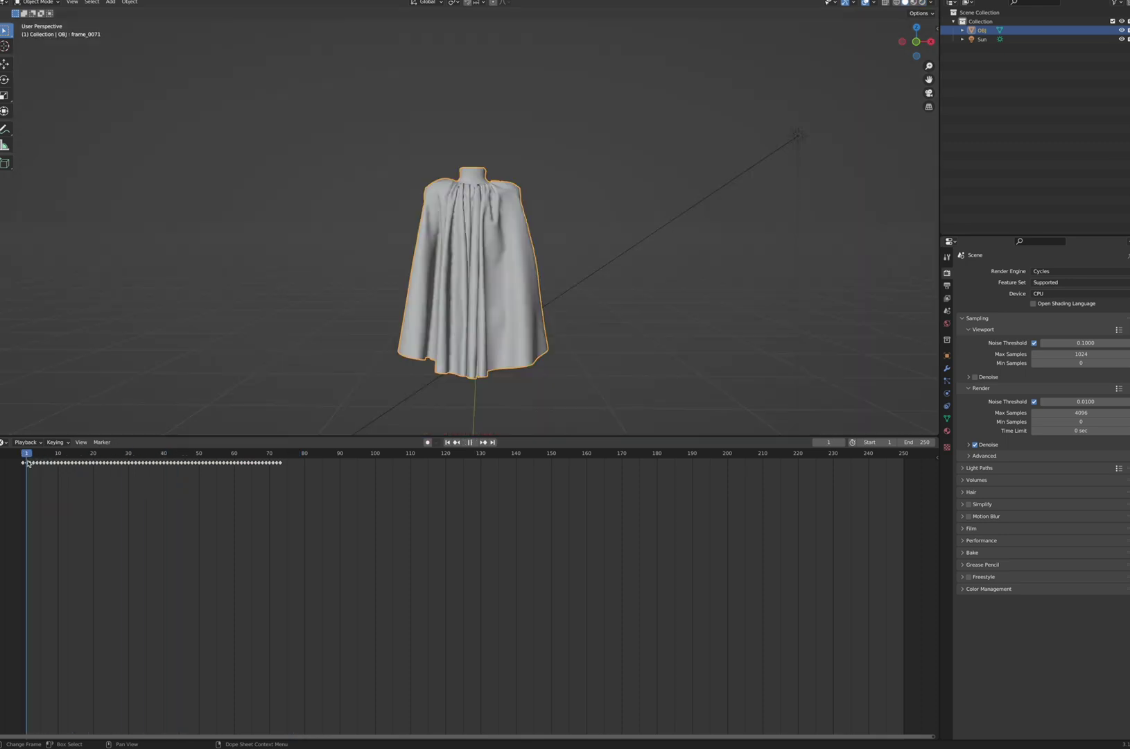
key("space")
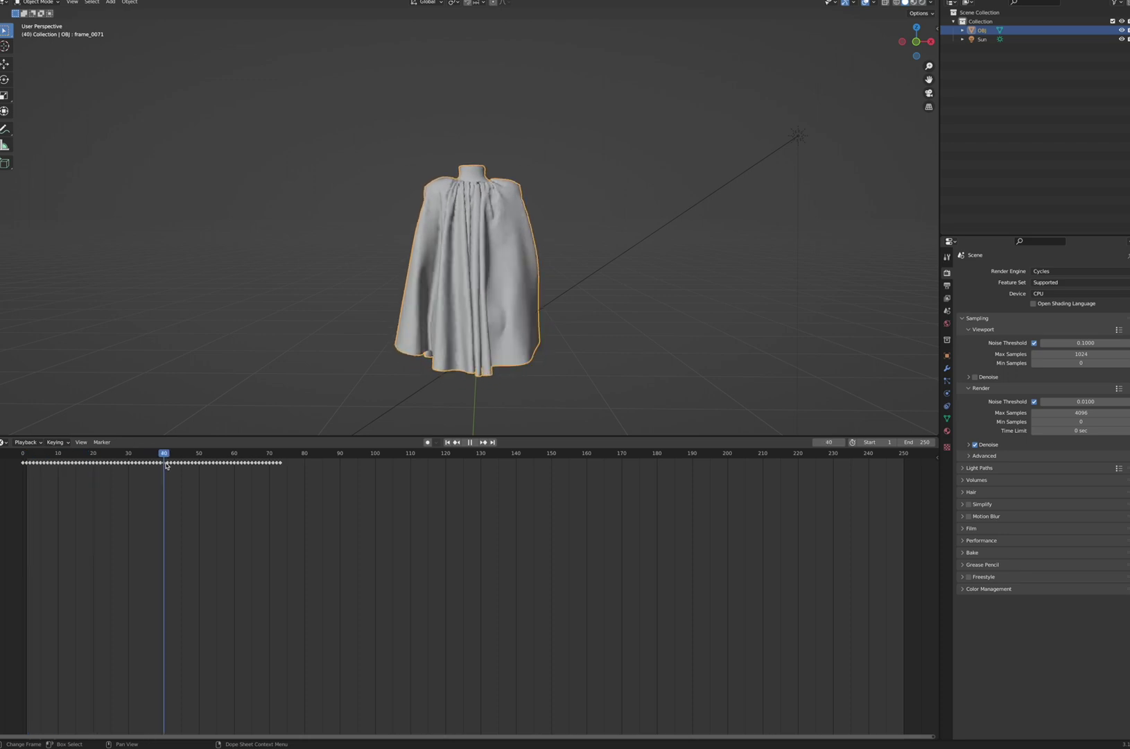
left_click_drag(220, 467, 27, 461)
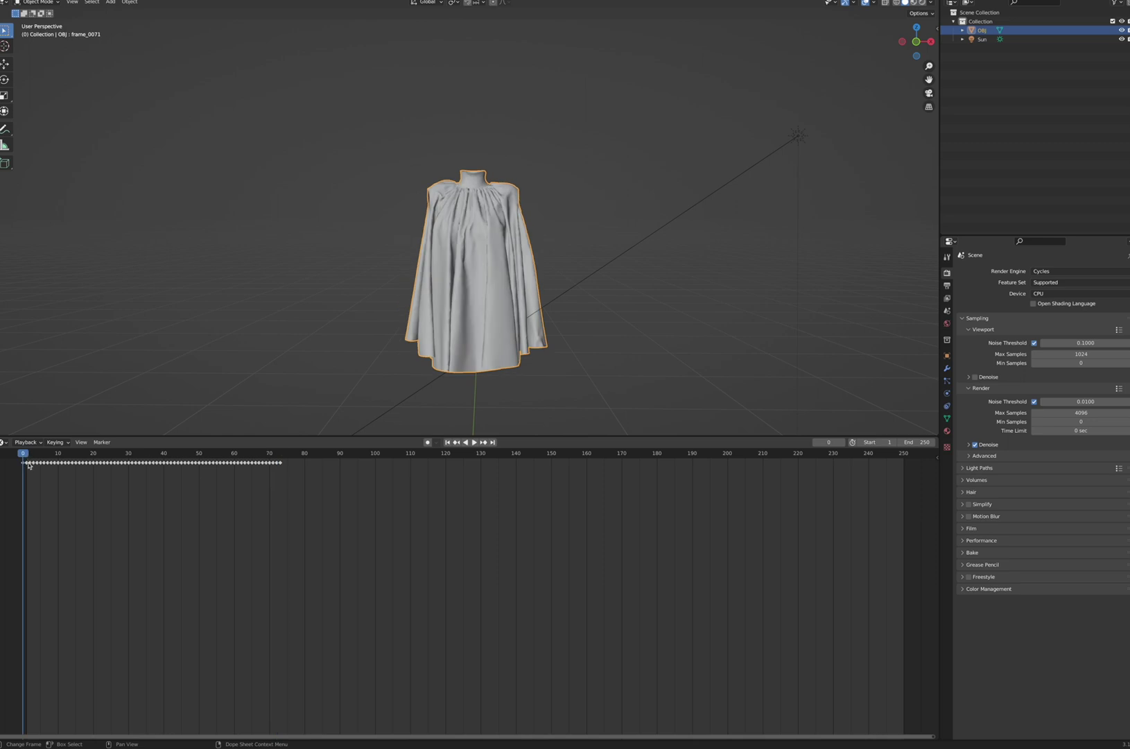
left_click(280, 455)
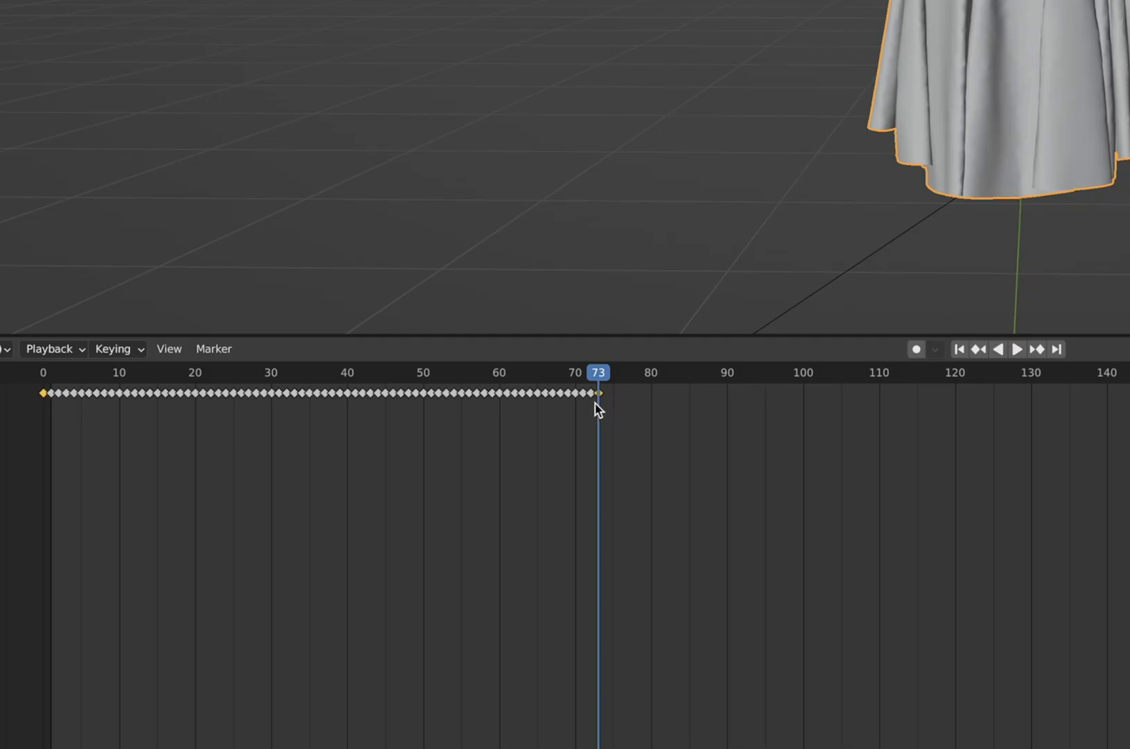
Delete the selected end keyframes at frames 0 and 73, then preview the animation.
key("x")
left_click(595, 408)
key("shift+ctrl+space")
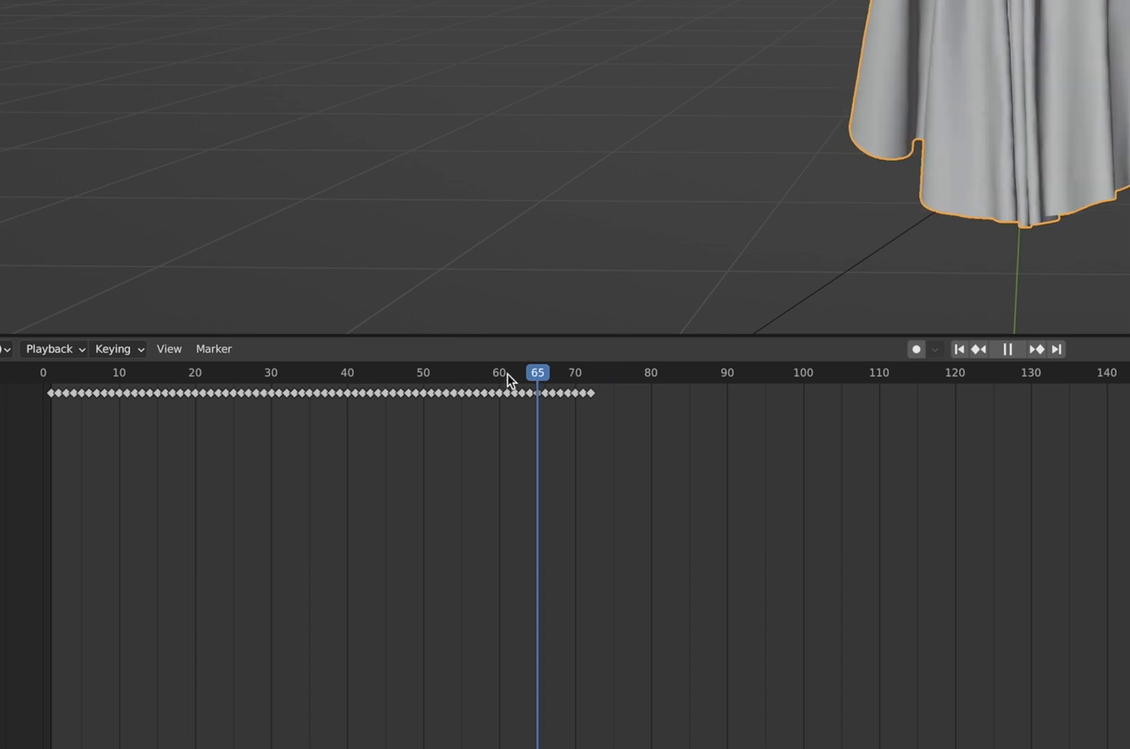
key("space")
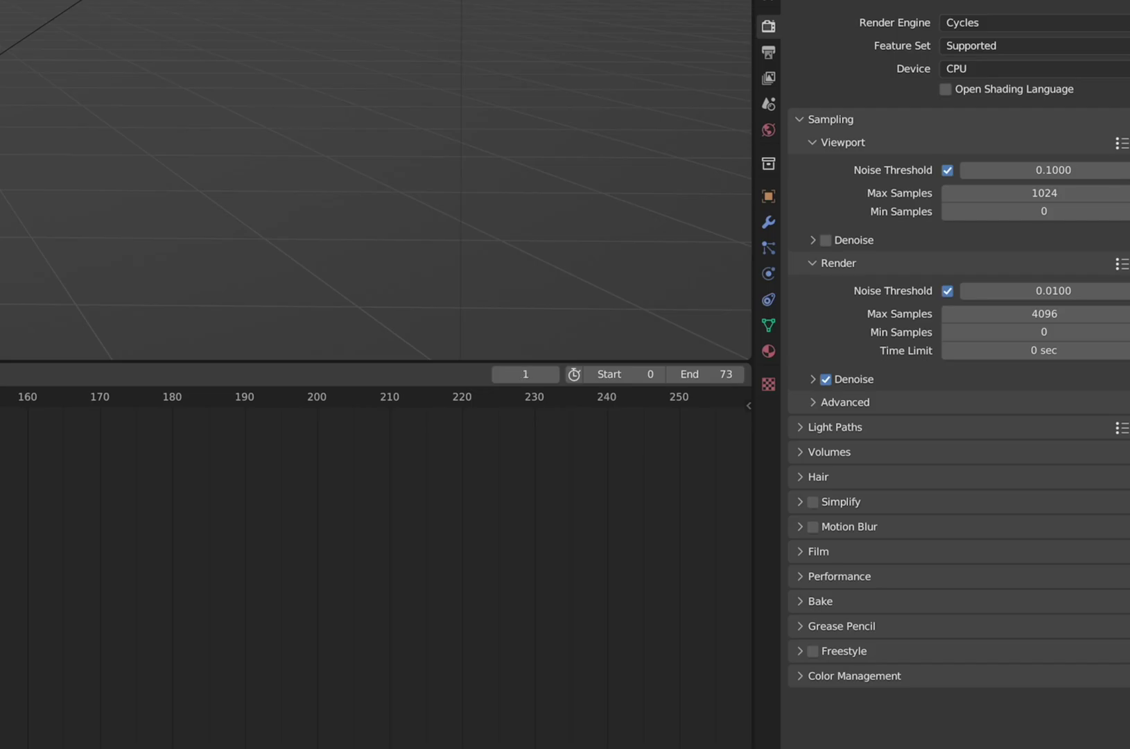
Set the scene frame range to start 1 and end 72, then play it.
left_click(631, 372)
type("1")
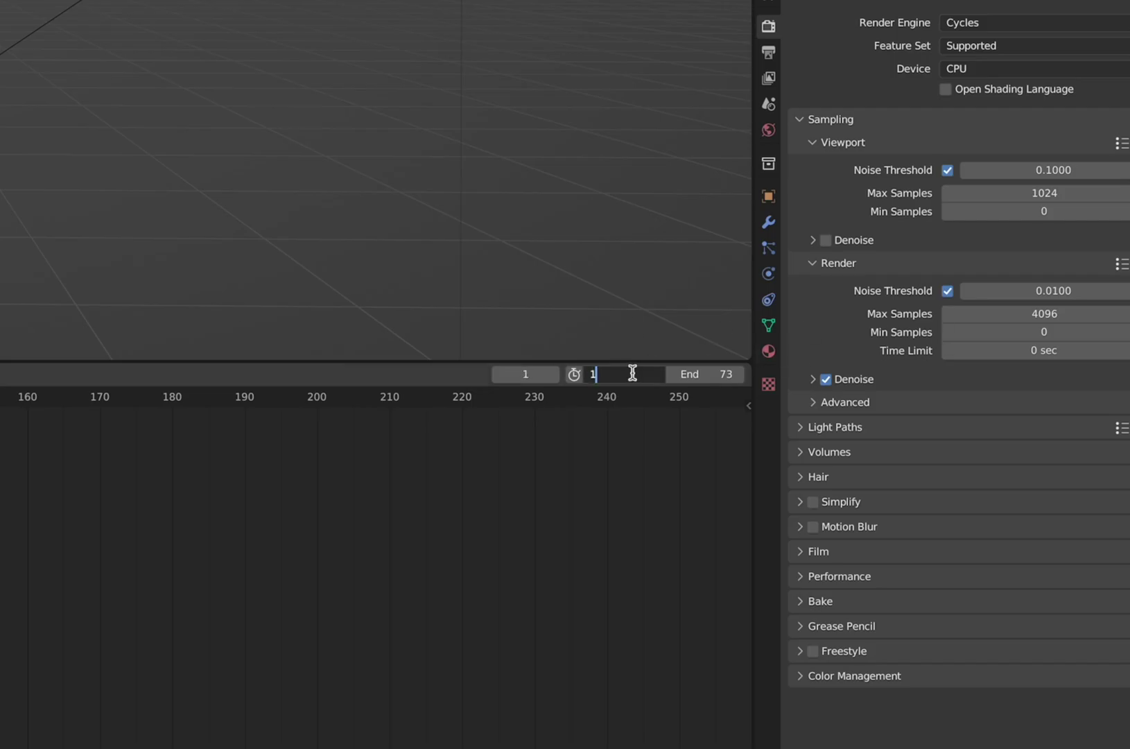
key("Return")
left_click(709, 375)
type("72")
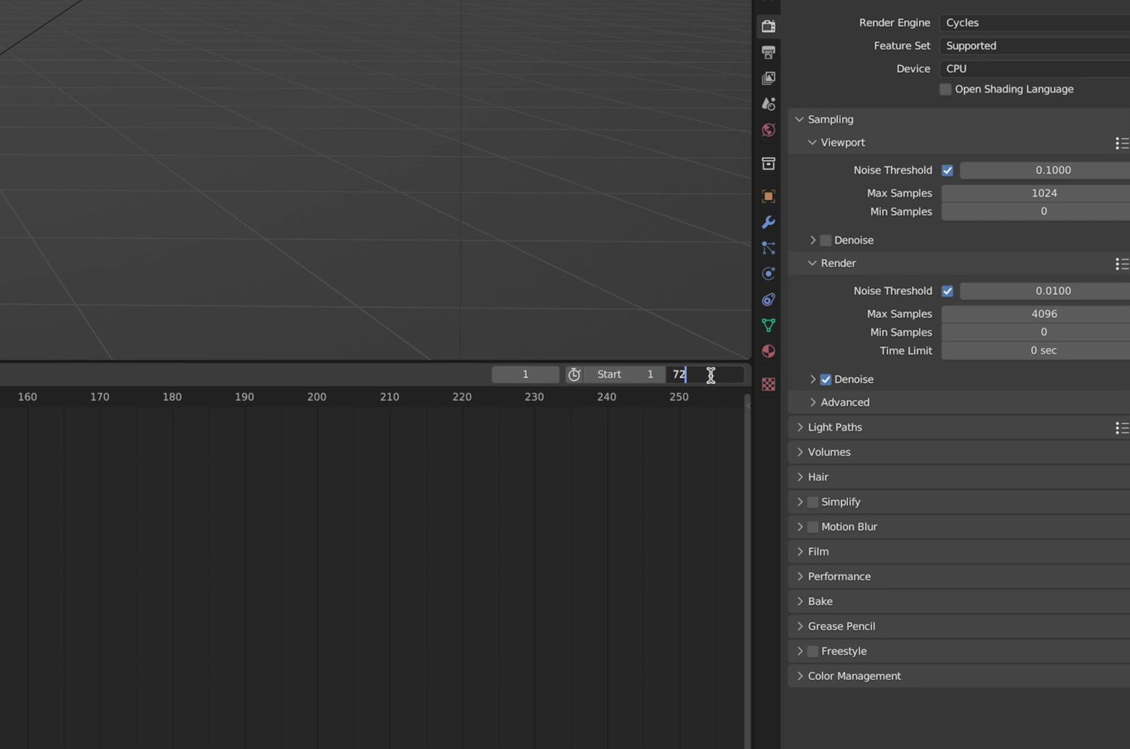
key("Return")
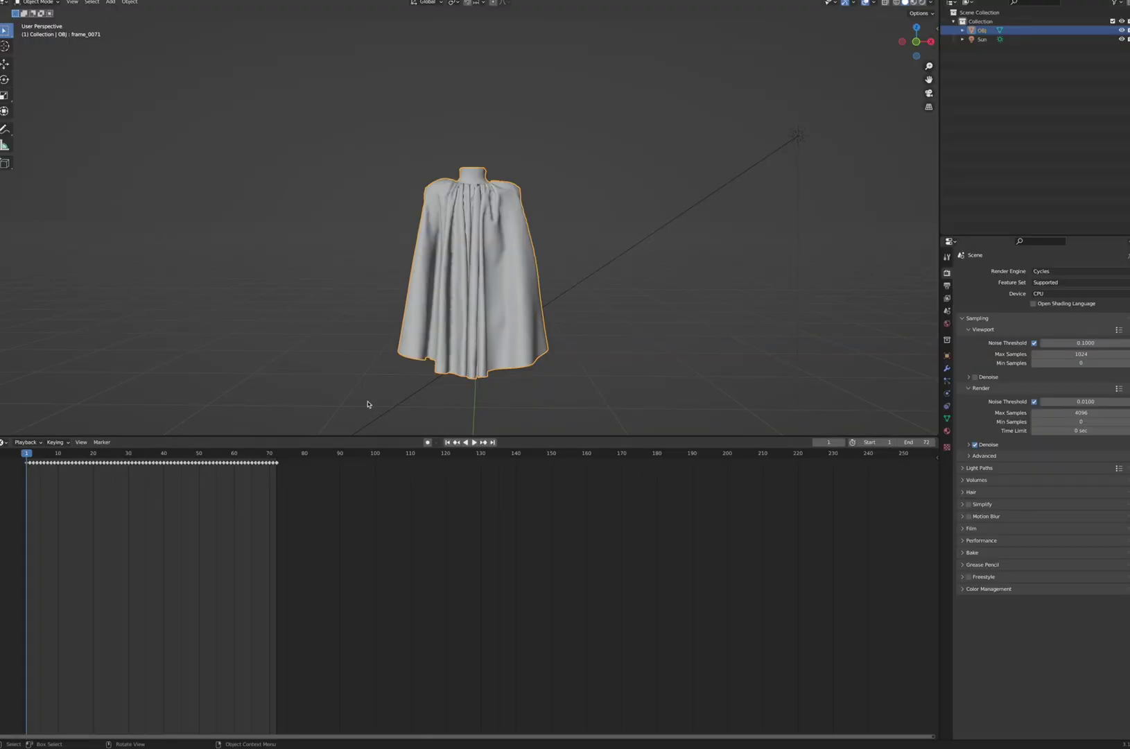
key("space")
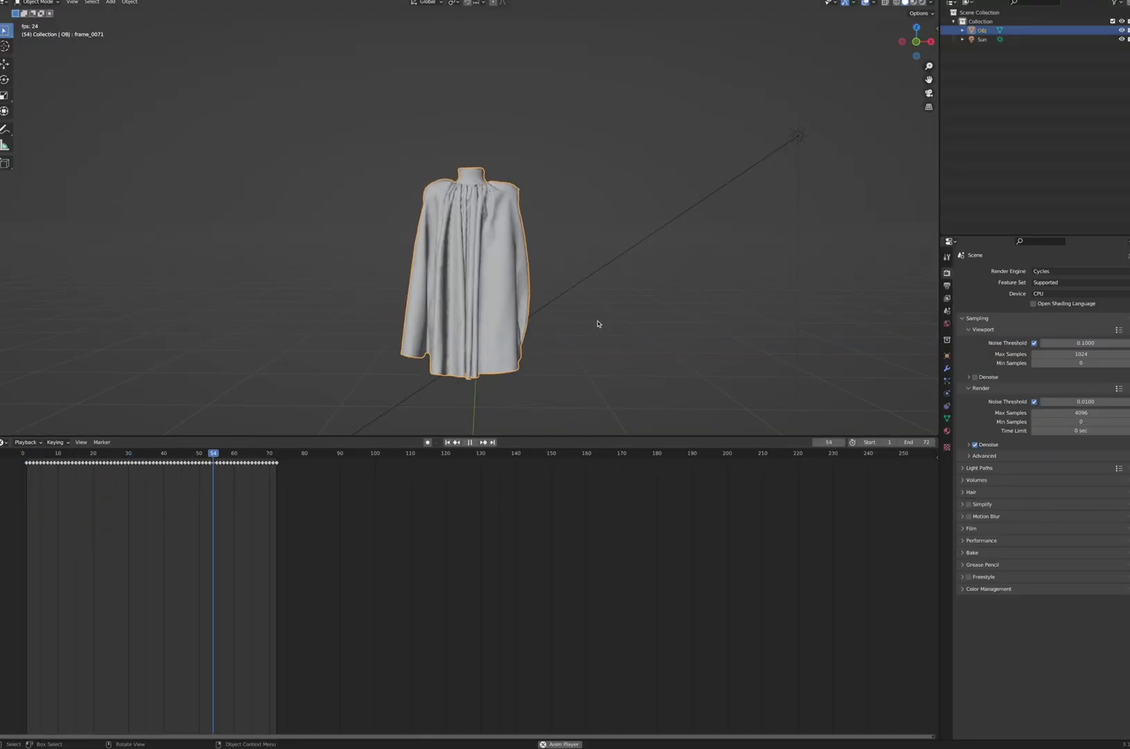
Stop playback at frame 30 and rotate the garment around the Z axis.
key("space")
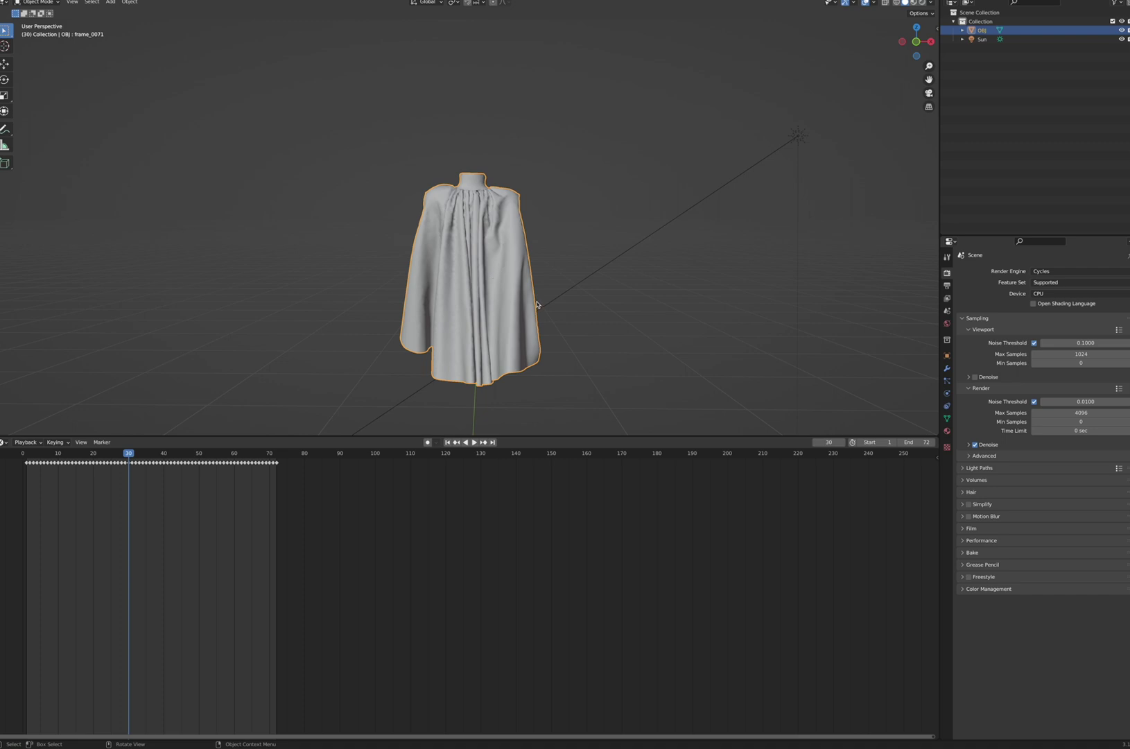
key("r")
key("z")
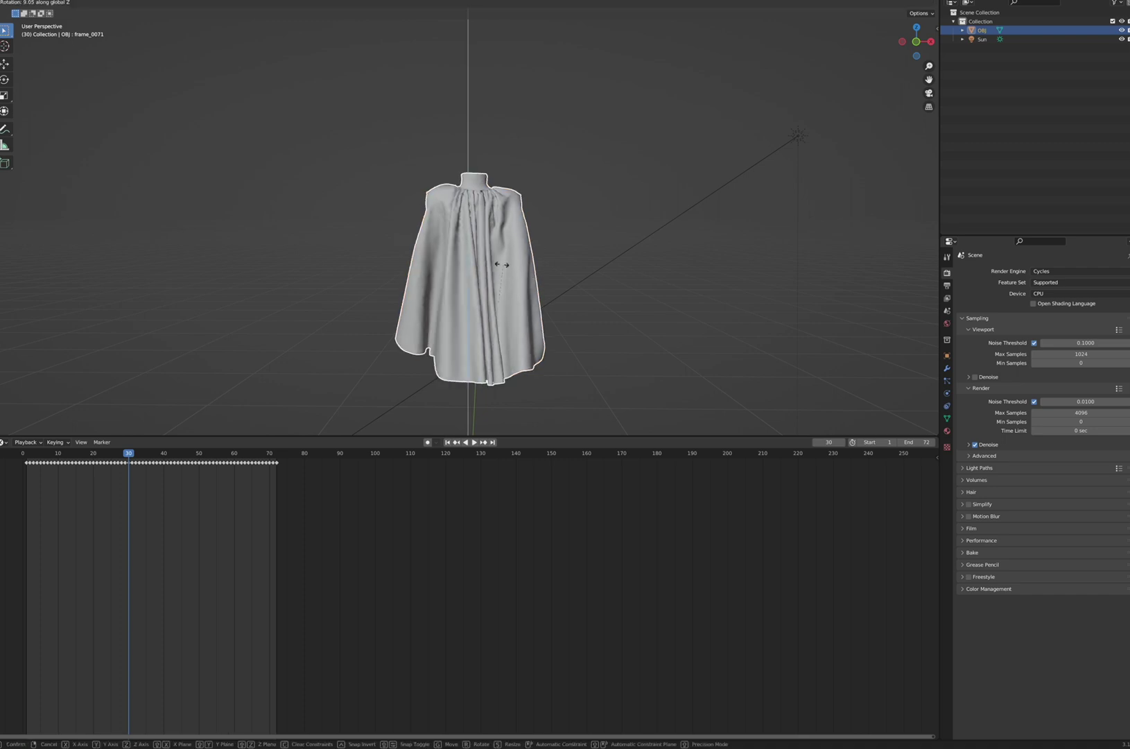
left_click(346, 305)
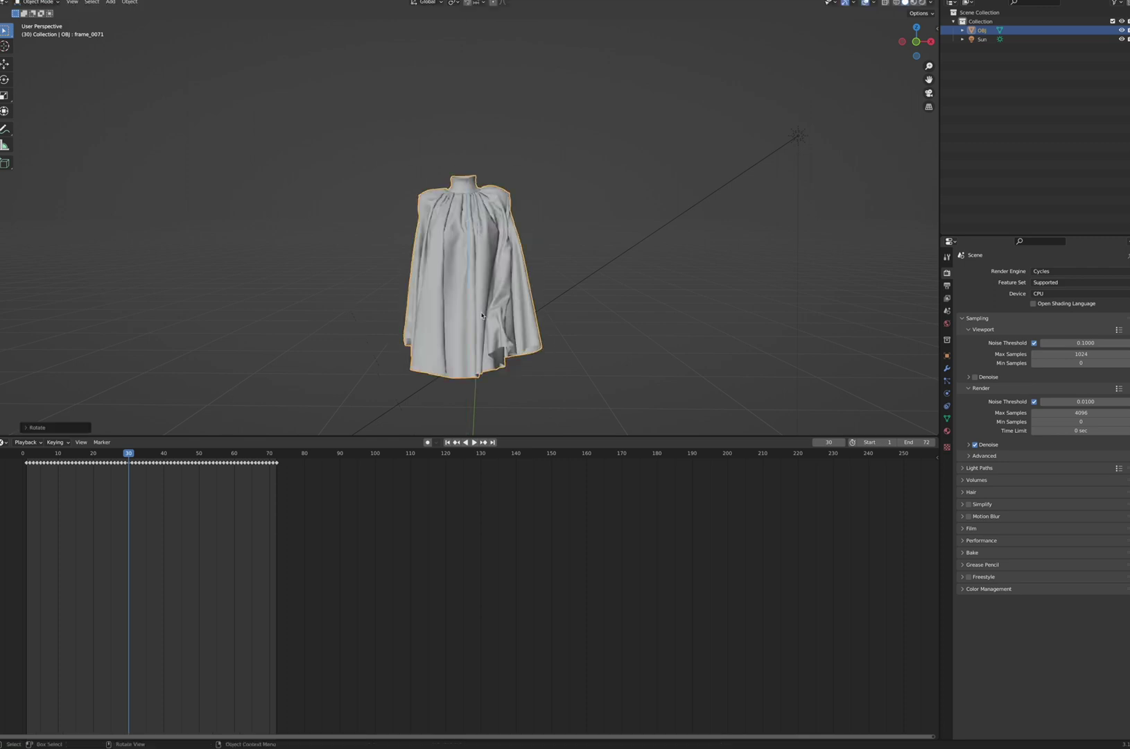
Mirror the garment along X Global and play the corrected animation.
right_click(451, 279)
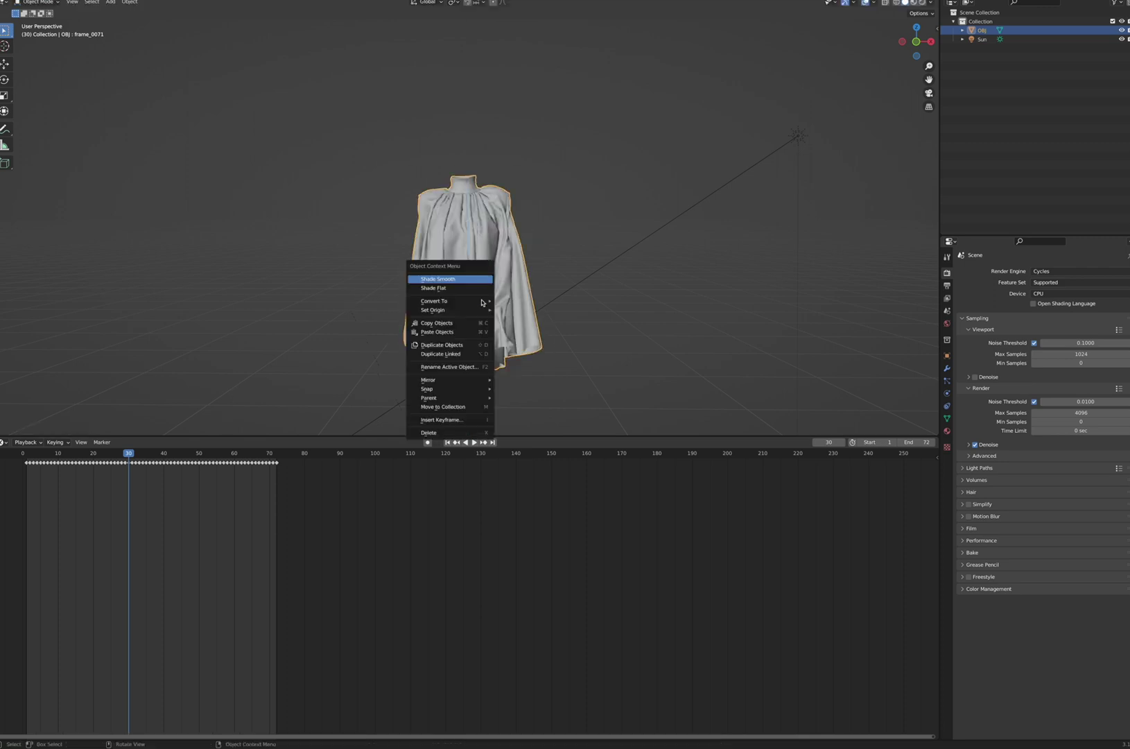
mouse_move(458, 379)
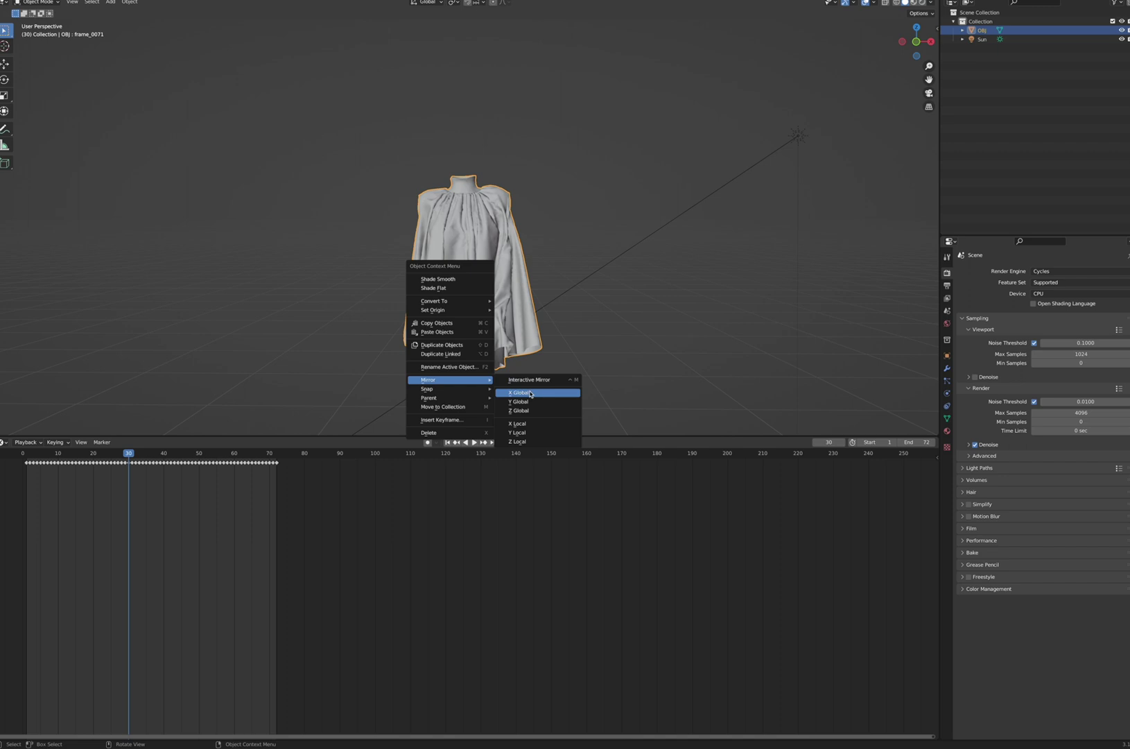
left_click(530, 393)
key("space")
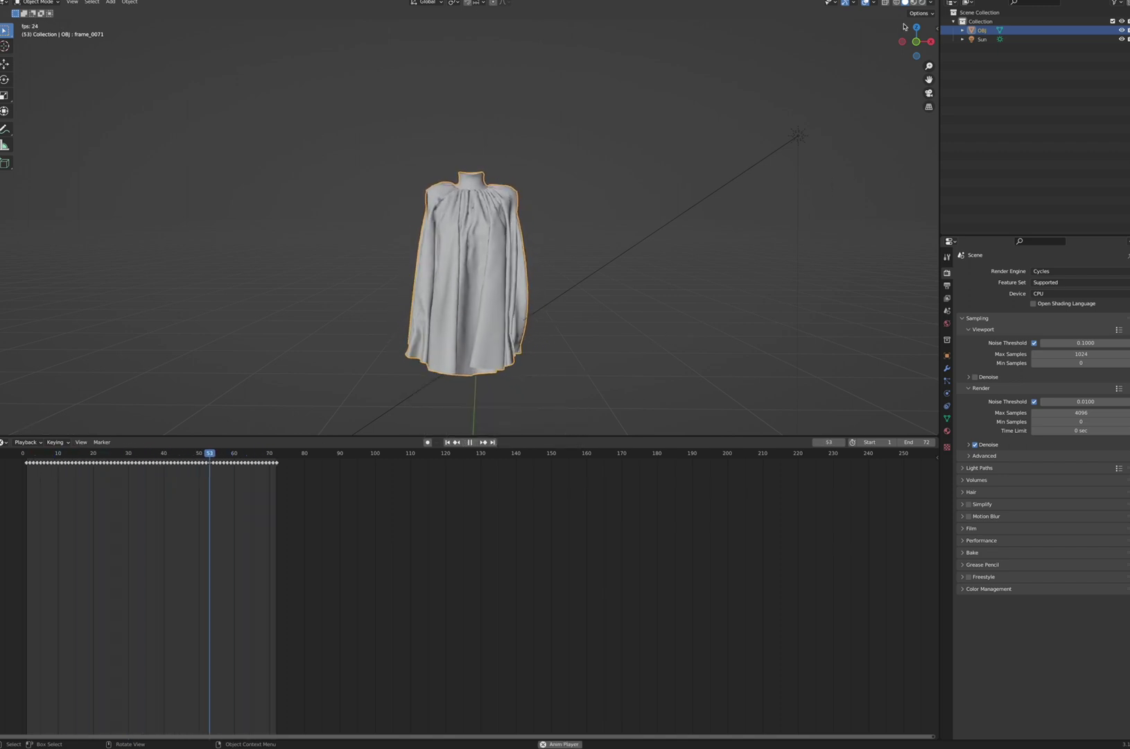
Switch the viewport to Rendered shading to show the red heart-print texture.
left_click(911, 3)
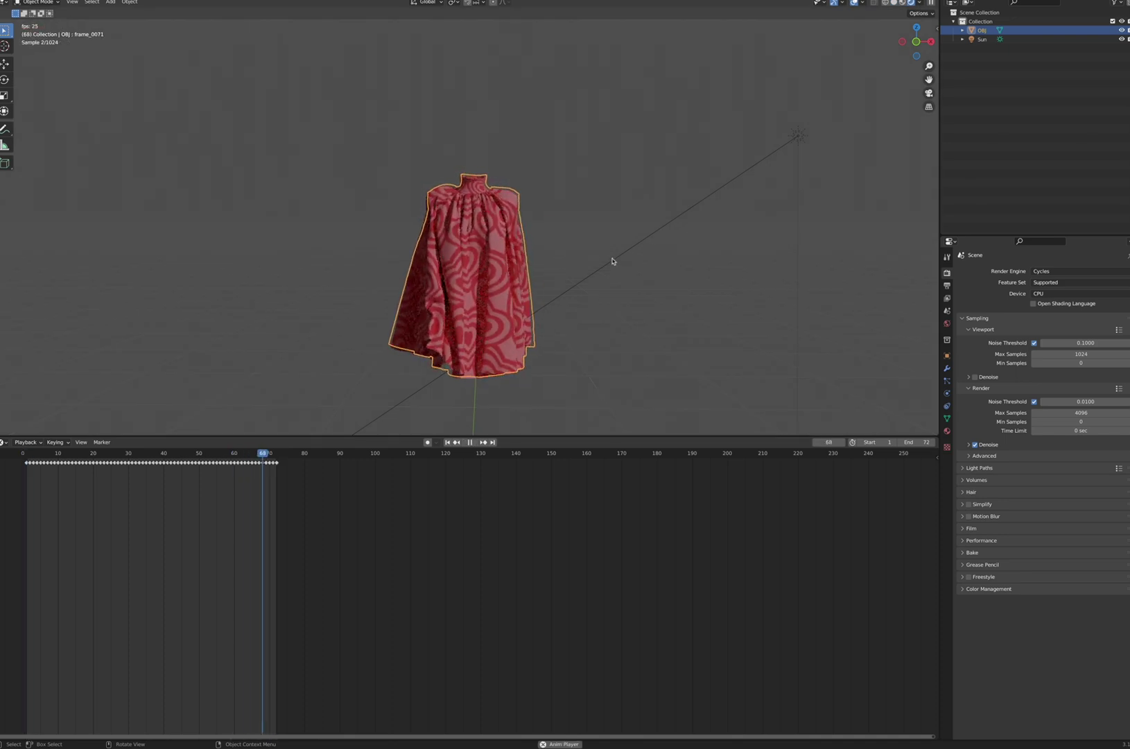